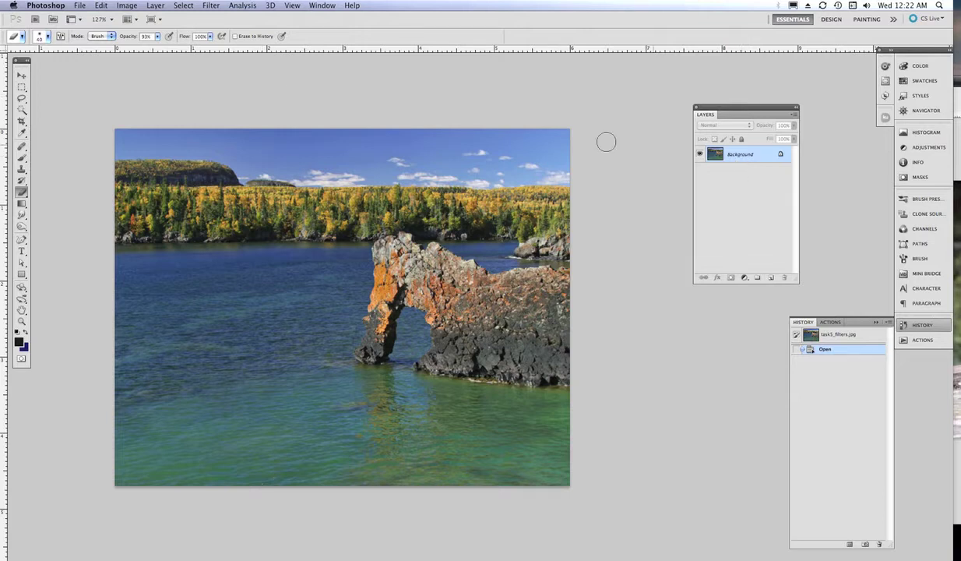
Open the Filter menu for the task5_filters.jpg sea arch photo.
{"action": "left_click", "coordinate": [211, 6]}
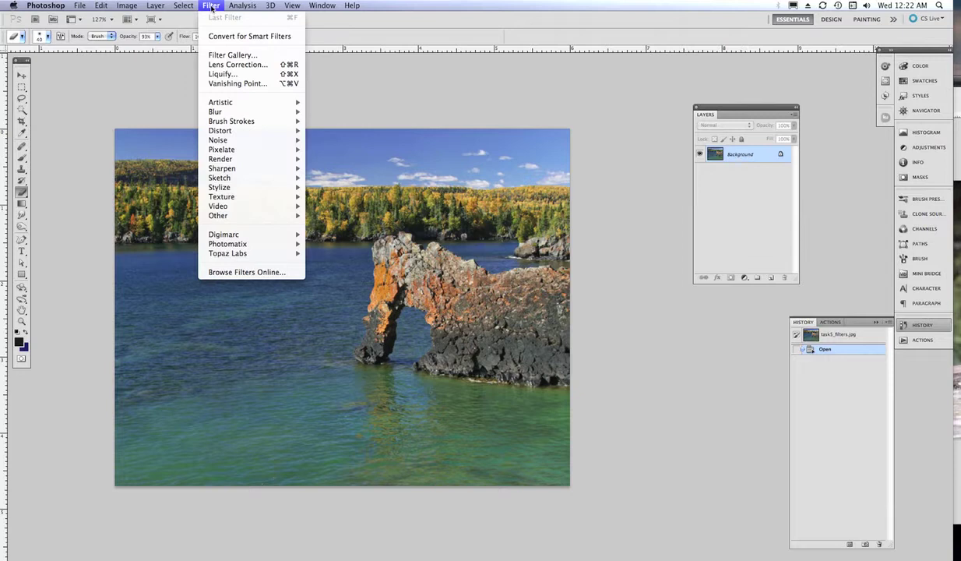
Open the Liquify dialog on task5_filters.jpg, using Shift+Cmd+X.
{"action": "left_click", "coordinate": [245, 75]}
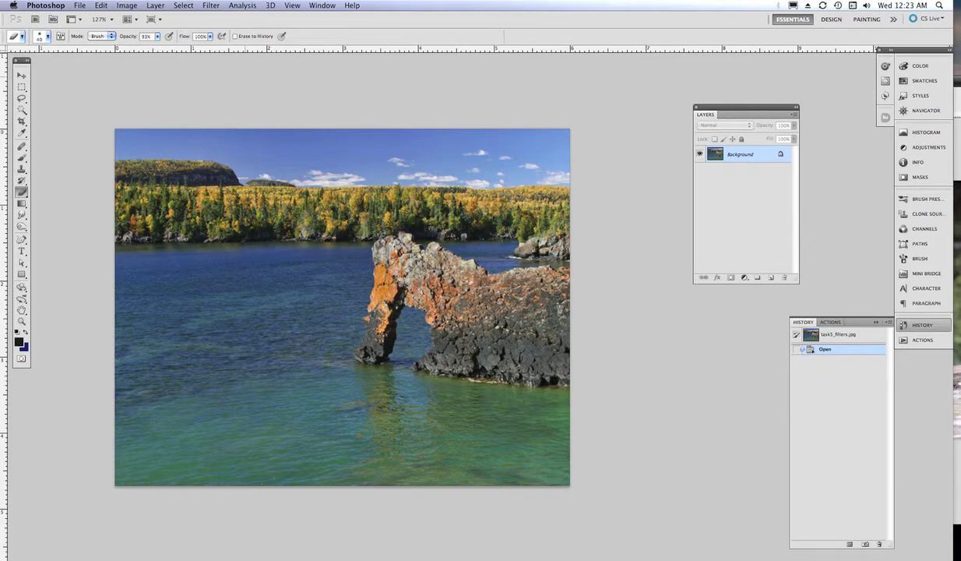
{"action": "key", "text": "super+shift+x"}
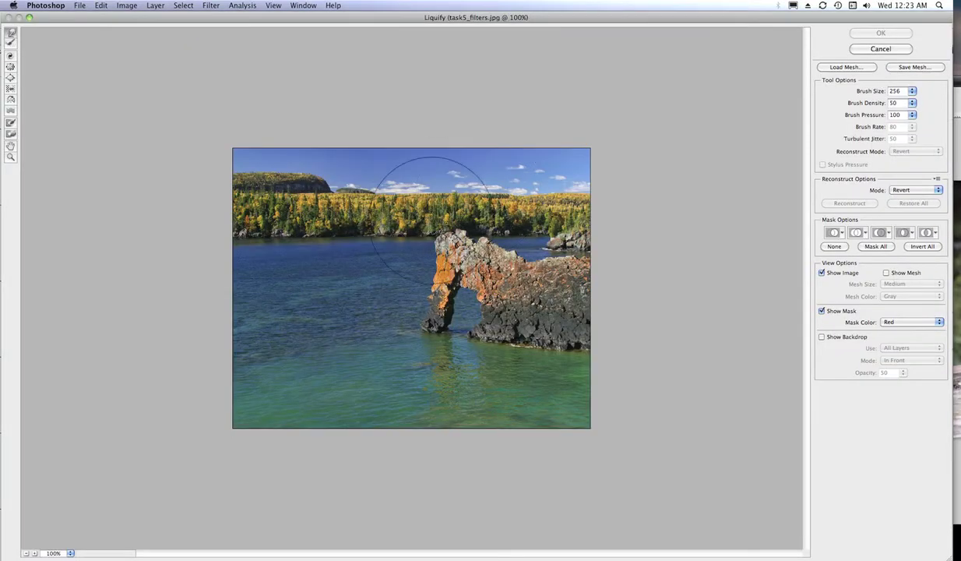
Zoom the preview to 200%, forward-warp the arch's sides, top and opening, then Restore All.
{"action": "left_click", "coordinate": [70, 553]}
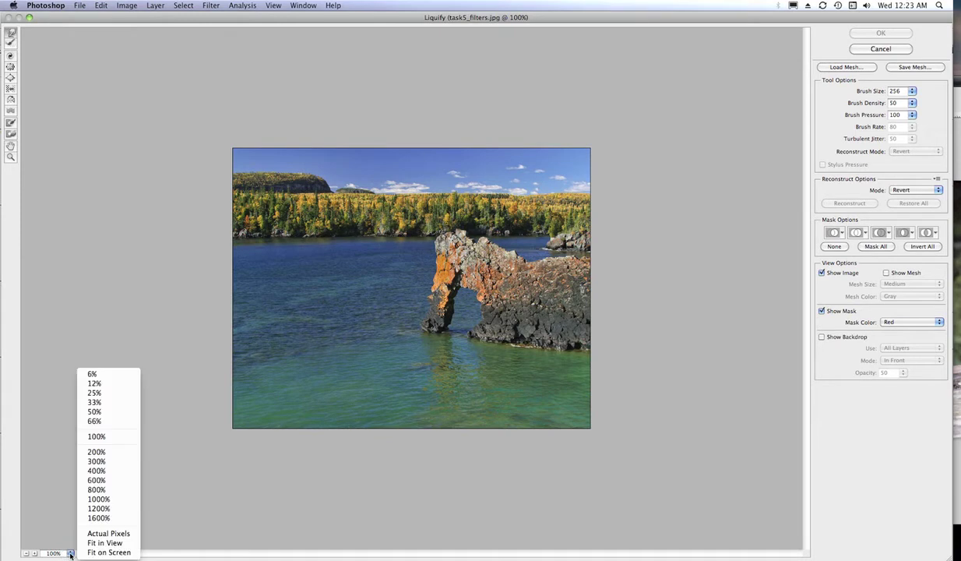
{"action": "left_click", "coordinate": [105, 451]}
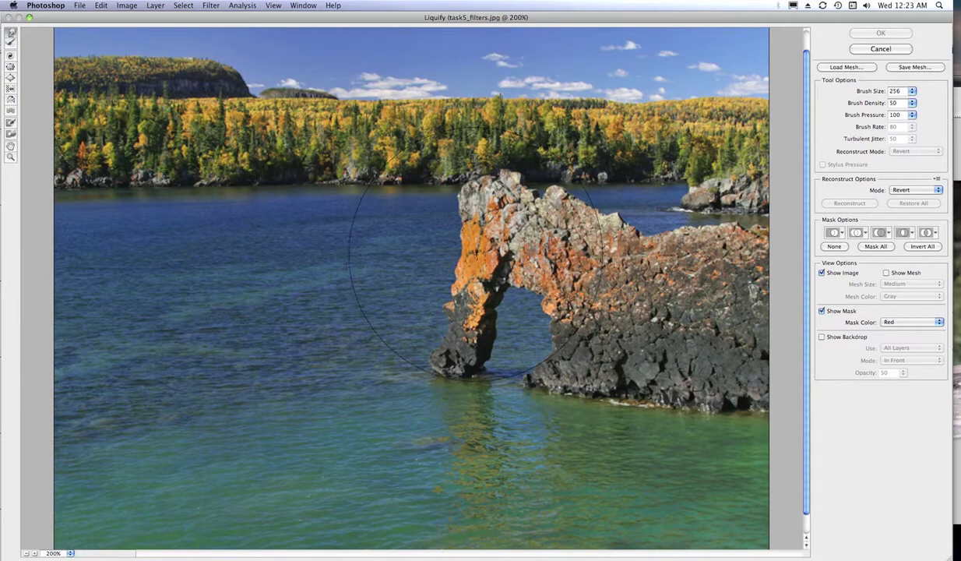
{"action": "mouse_move", "coordinate": [476, 281]}
{"action": "left_mouse_down"}
{"action": "mouse_move", "coordinate": [457, 311]}
{"action": "mouse_move", "coordinate": [423, 299]}
{"action": "left_mouse_up"}
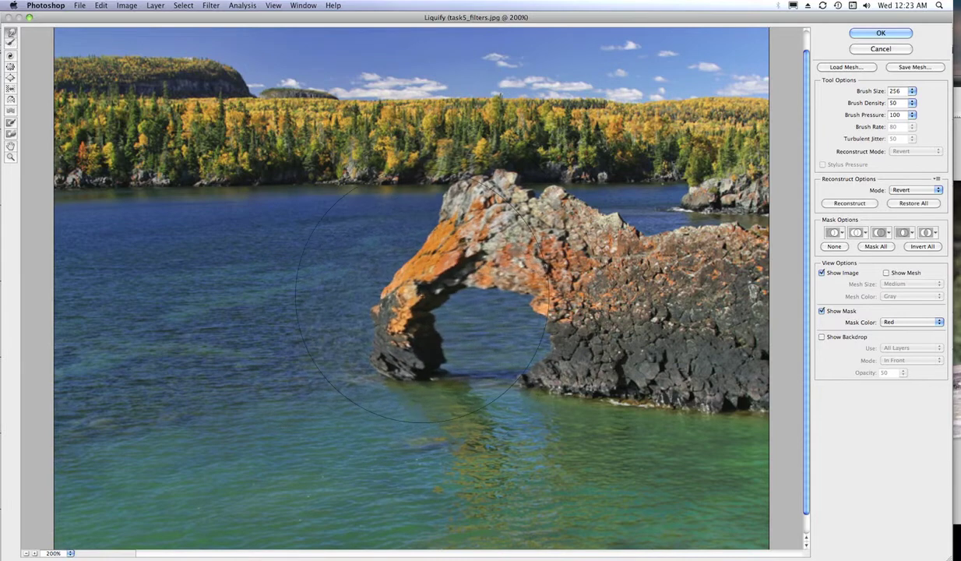
{"action": "mouse_move", "coordinate": [476, 208]}
{"action": "left_mouse_down"}
{"action": "mouse_move", "coordinate": [543, 123]}
{"action": "mouse_move", "coordinate": [518, 109]}
{"action": "left_mouse_up"}
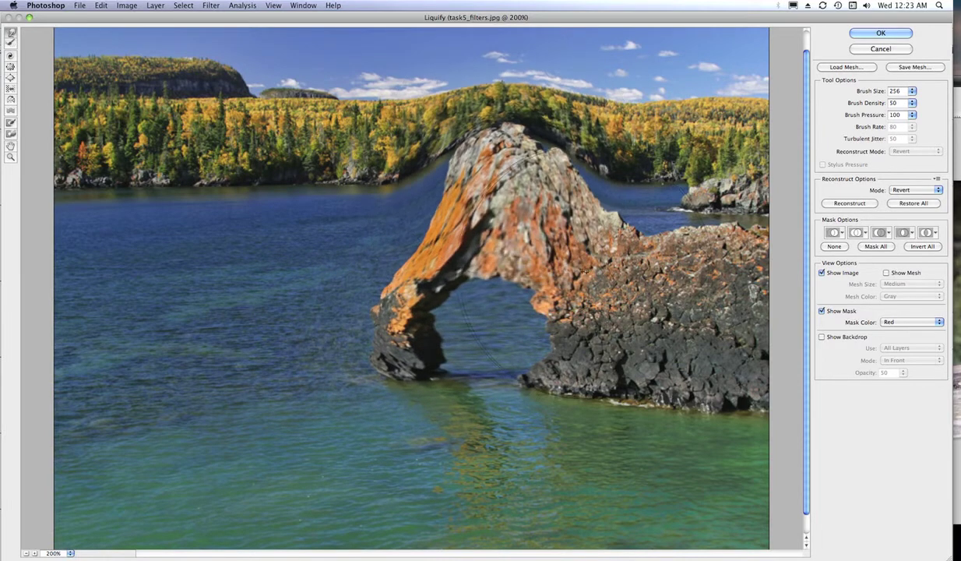
{"action": "left_click_drag", "start_coordinate": [576, 233], "coordinate": [647, 280]}
{"action": "left_click_drag", "start_coordinate": [623, 405], "coordinate": [541, 368]}
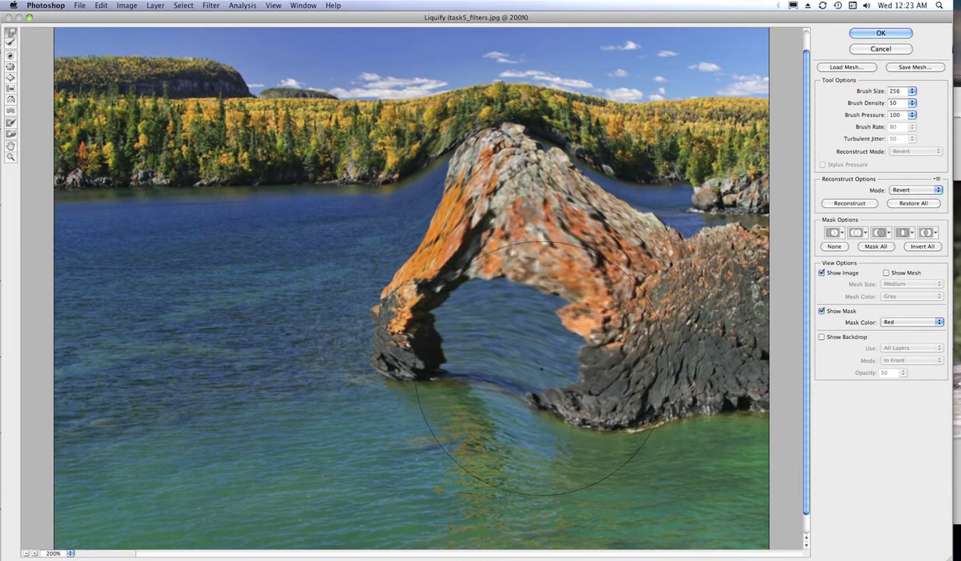
{"action": "left_click", "coordinate": [913, 204]}
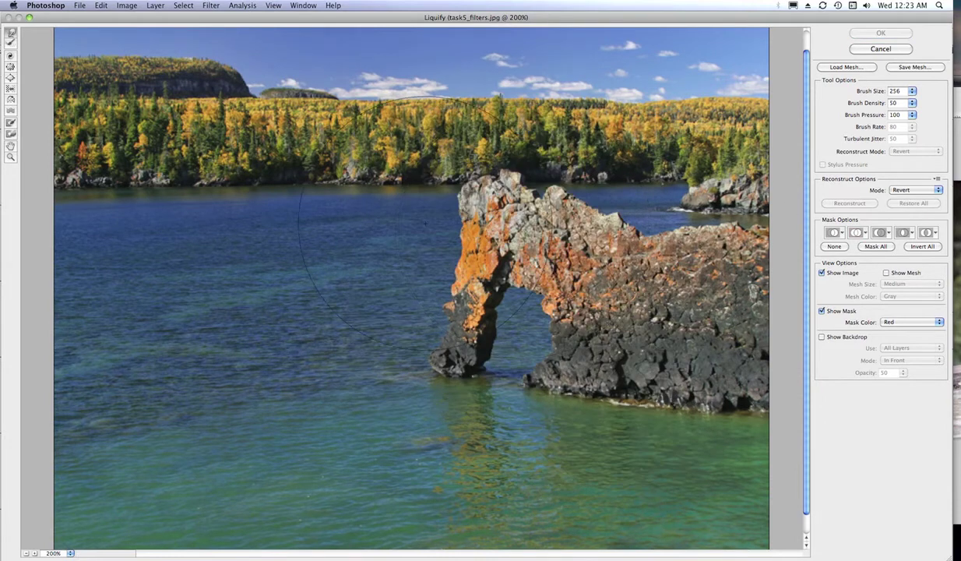
Twirl the treeline near the left hill clockwise, then cancel Liquify to discard it.
{"action": "left_click", "coordinate": [11, 56]}
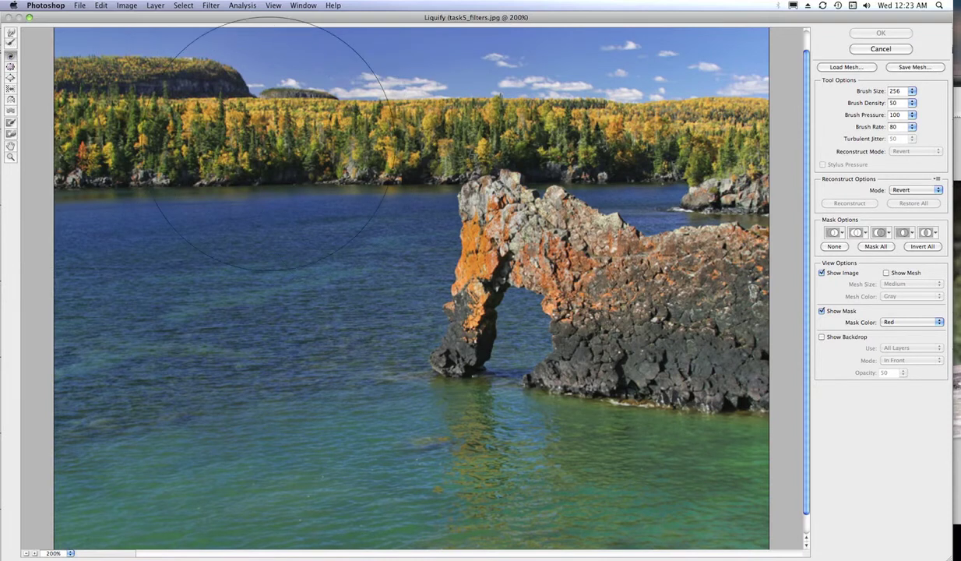
{"action": "left_click_drag", "start_coordinate": [277, 144], "coordinate": [270, 144]}
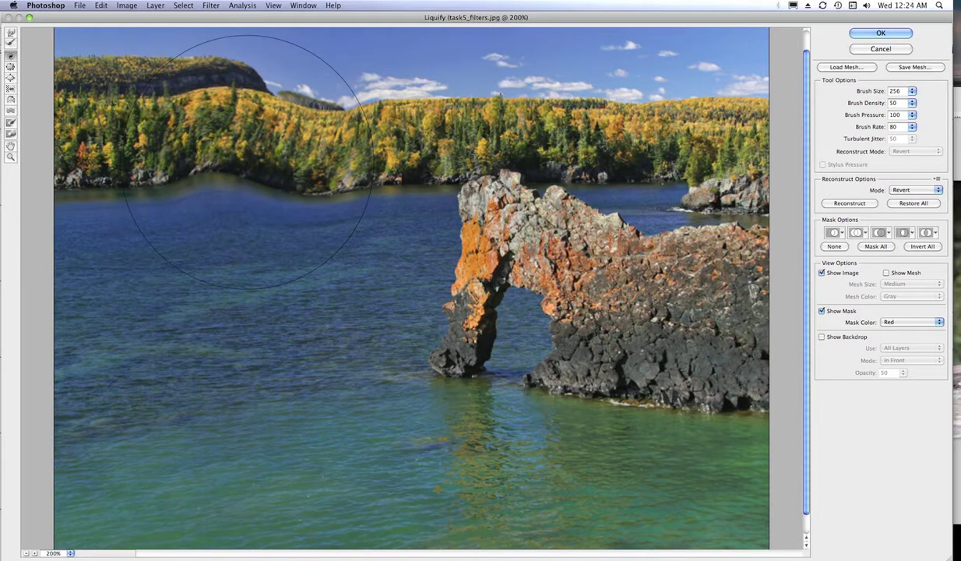
{"action": "left_click", "coordinate": [880, 49]}
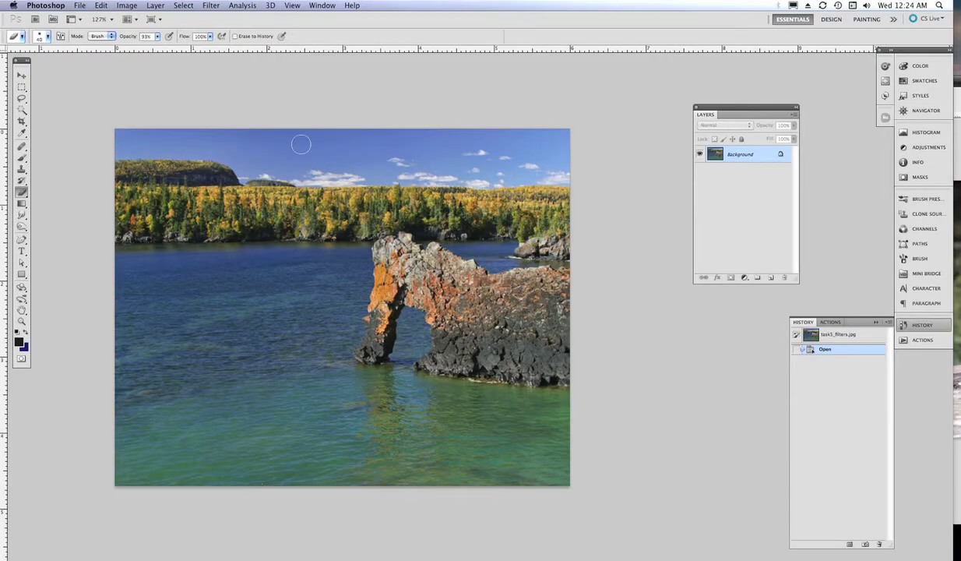
Open the Filter Gallery and preview Artistic > Film Grain on the photo.
{"action": "left_click", "coordinate": [211, 6]}
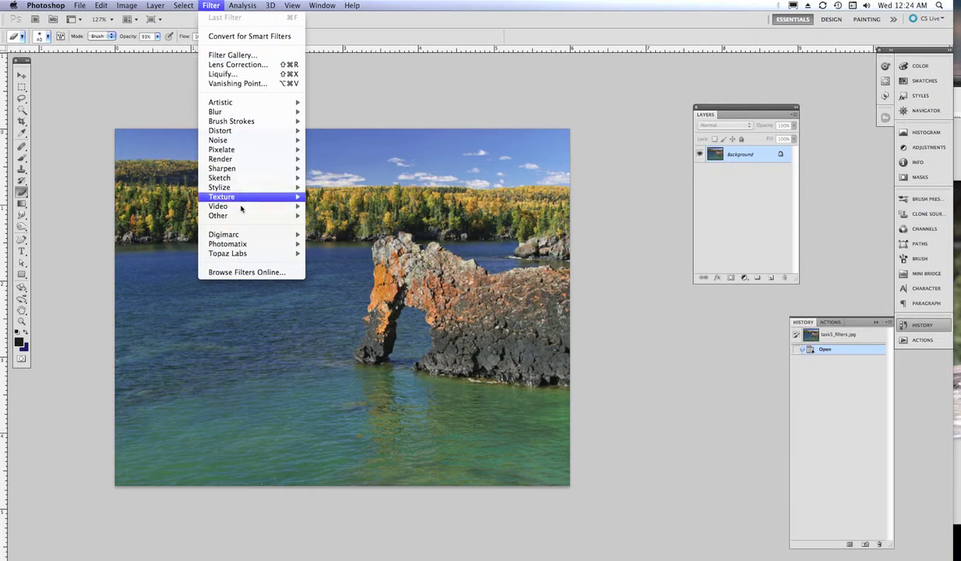
{"action": "left_click", "coordinate": [239, 55]}
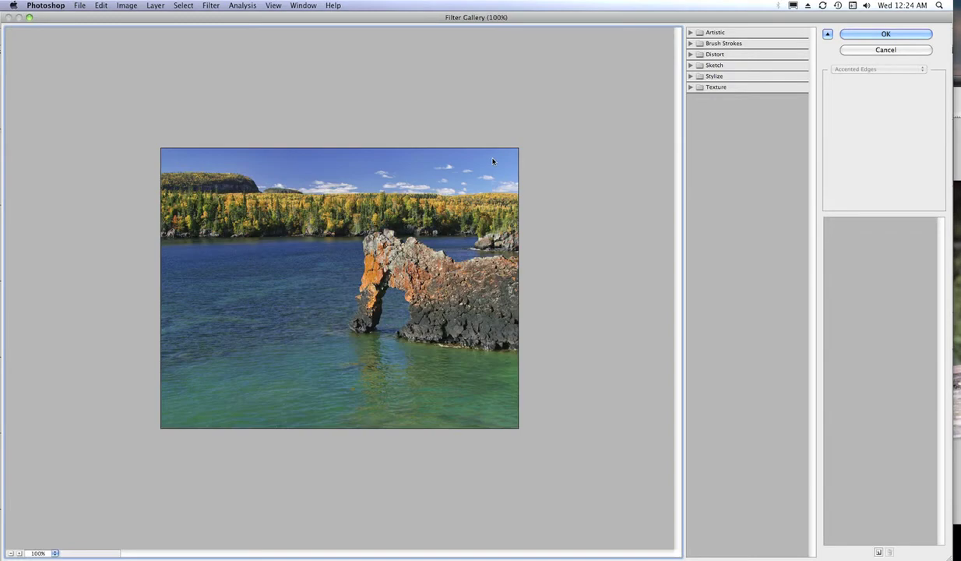
{"action": "left_click", "coordinate": [690, 33]}
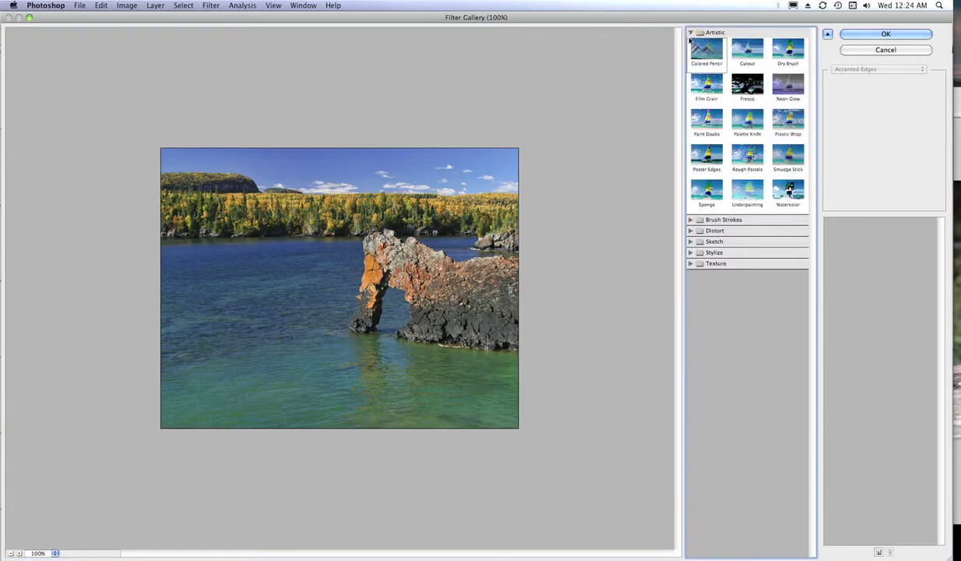
{"action": "left_click", "coordinate": [708, 90]}
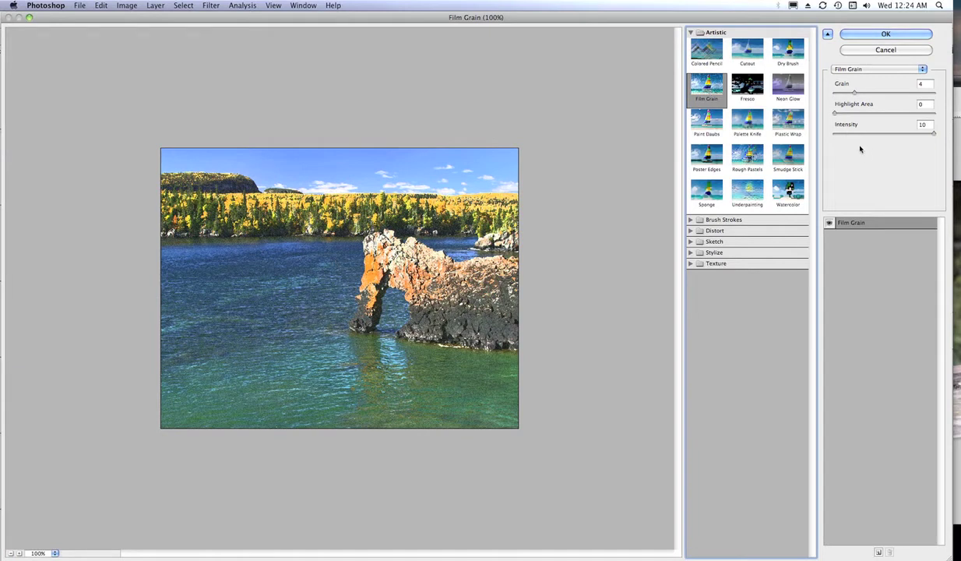
Set Film Grain to grain 5, highlight area 3 and intensity 4.
{"action": "left_click_drag", "start_coordinate": [857, 93], "coordinate": [882, 93]}
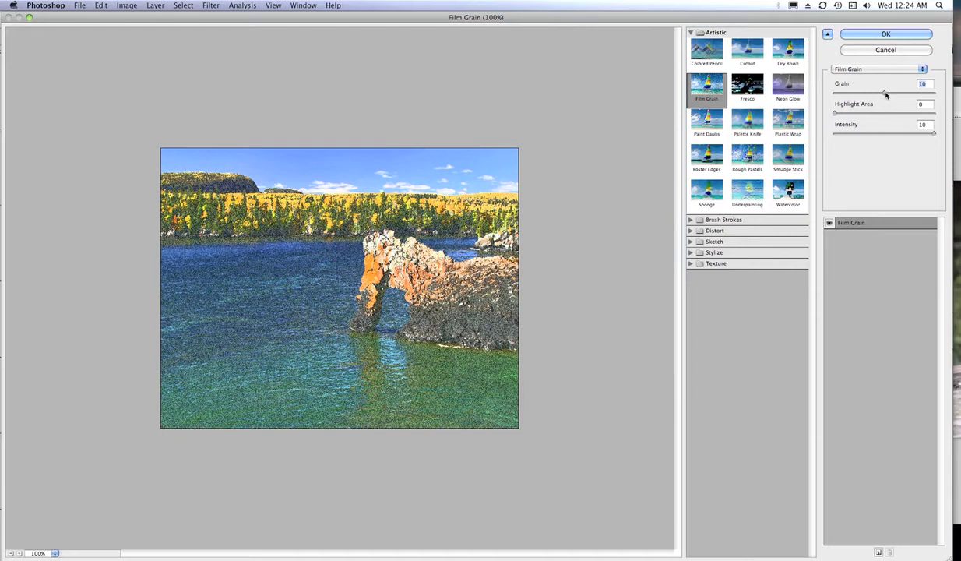
{"action": "left_click", "coordinate": [860, 93]}
{"action": "left_click_drag", "start_coordinate": [835, 113], "coordinate": [849, 113]}
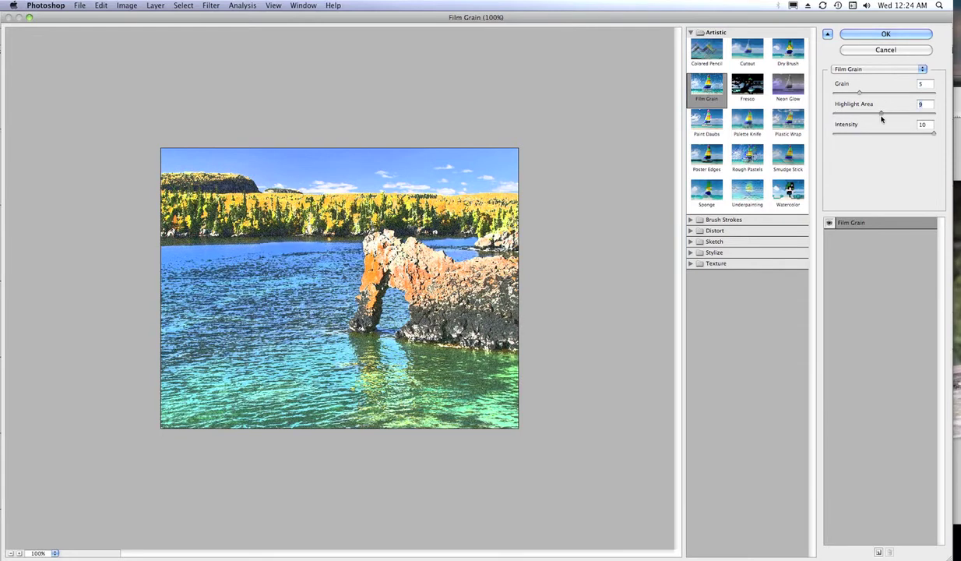
{"action": "left_click_drag", "start_coordinate": [933, 134], "coordinate": [870, 136]}
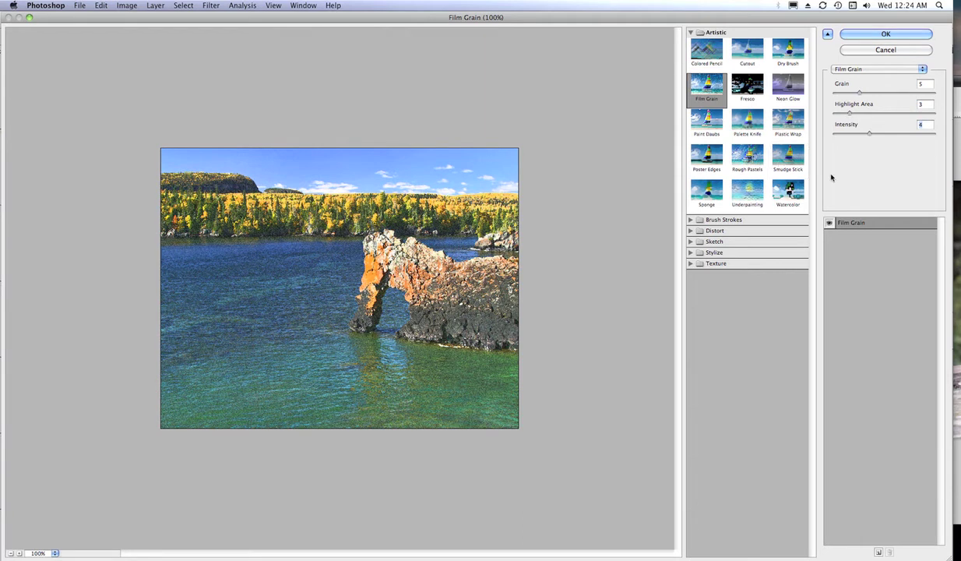
{"action": "left_click", "coordinate": [740, 194]}
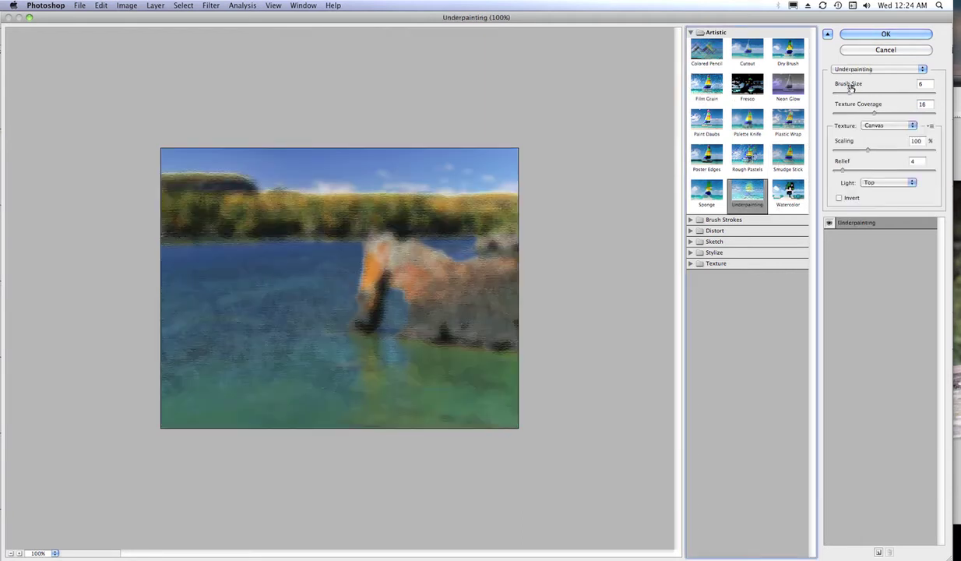
Set Underpainting to brush size 3, texture coverage 3, Canvas scaling 68% and relief 22.
{"action": "mouse_move", "coordinate": [847, 94]}
{"action": "left_mouse_down"}
{"action": "mouse_move", "coordinate": [873, 94]}
{"action": "mouse_move", "coordinate": [843, 95]}
{"action": "mouse_move", "coordinate": [851, 115]}
{"action": "mouse_move", "coordinate": [841, 114]}
{"action": "left_mouse_up"}
{"action": "left_click", "coordinate": [850, 114]}
{"action": "left_click_drag", "start_coordinate": [867, 153], "coordinate": [865, 153]}
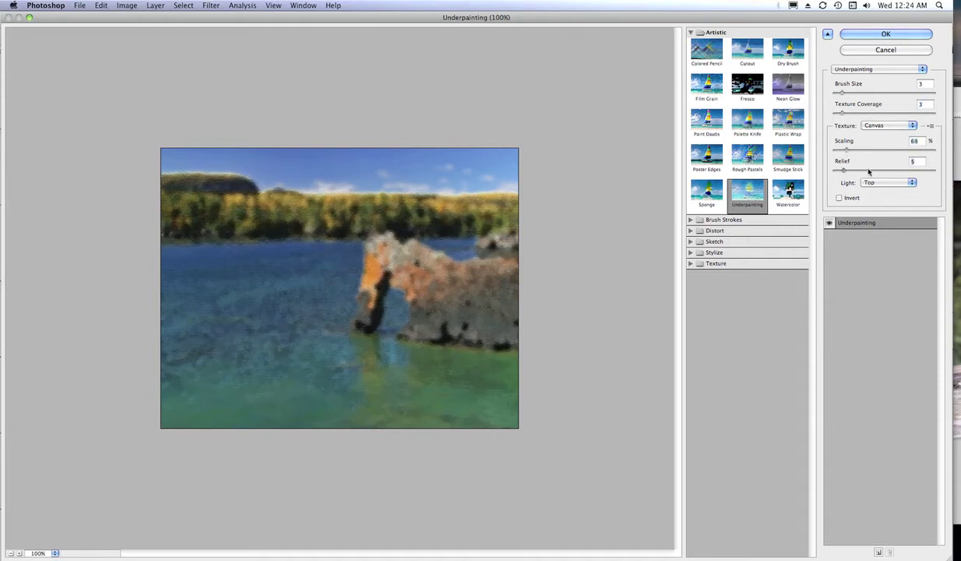
{"action": "left_click_drag", "start_coordinate": [843, 171], "coordinate": [880, 170]}
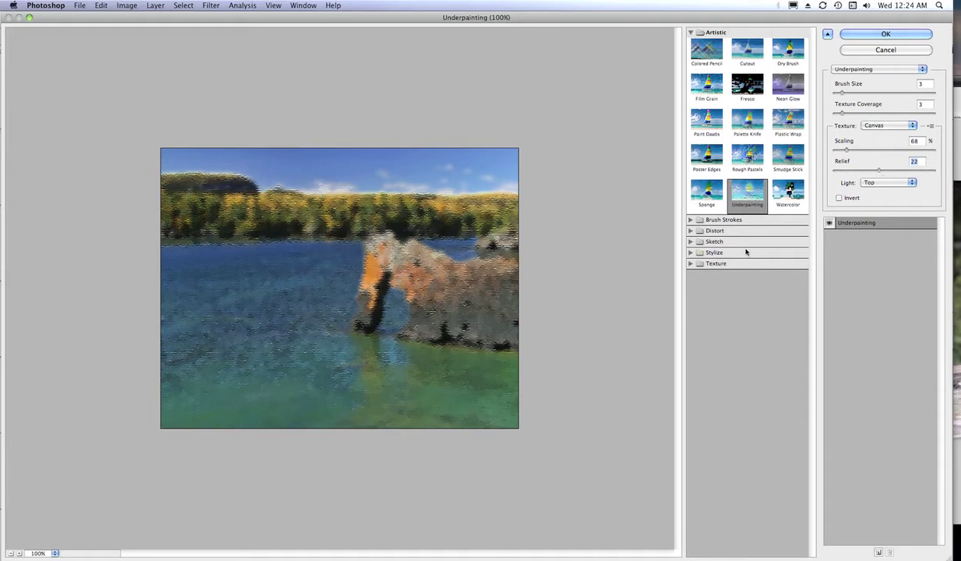
{"action": "left_click", "coordinate": [690, 264]}
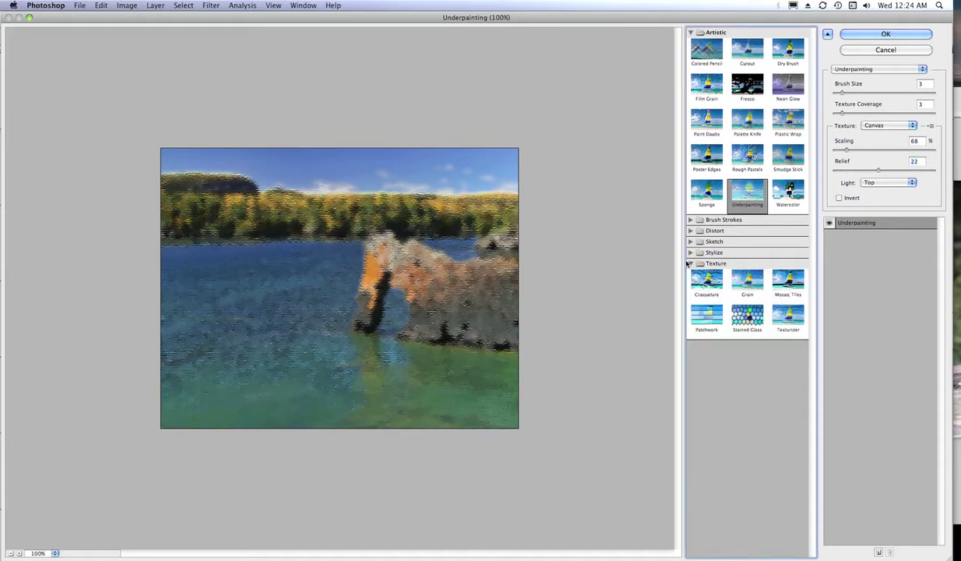
Preview Texture > Stained Glass at cell size 3, then cancel the Filter Gallery.
{"action": "left_click", "coordinate": [738, 312]}
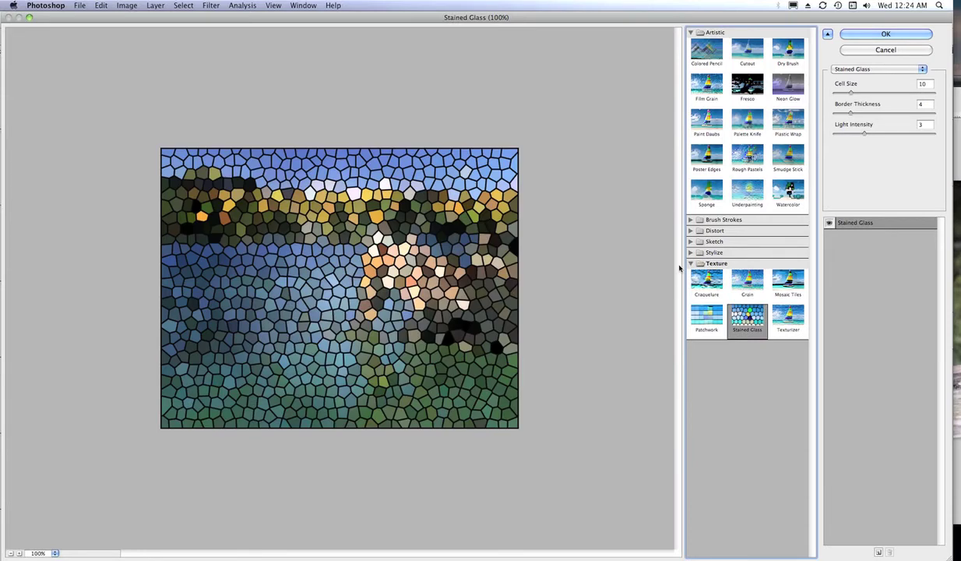
{"action": "left_click_drag", "start_coordinate": [850, 93], "coordinate": [838, 96]}
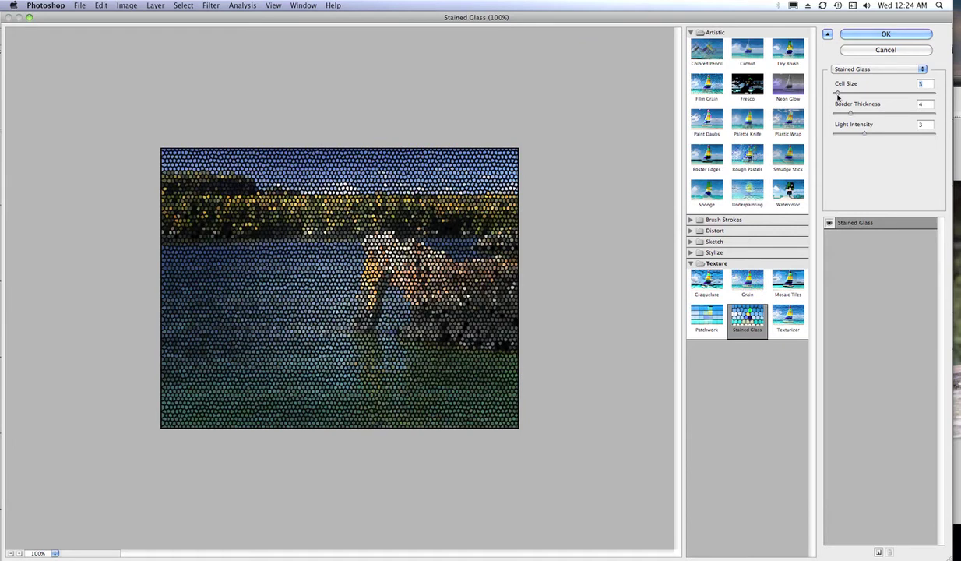
{"action": "left_click", "coordinate": [870, 51]}
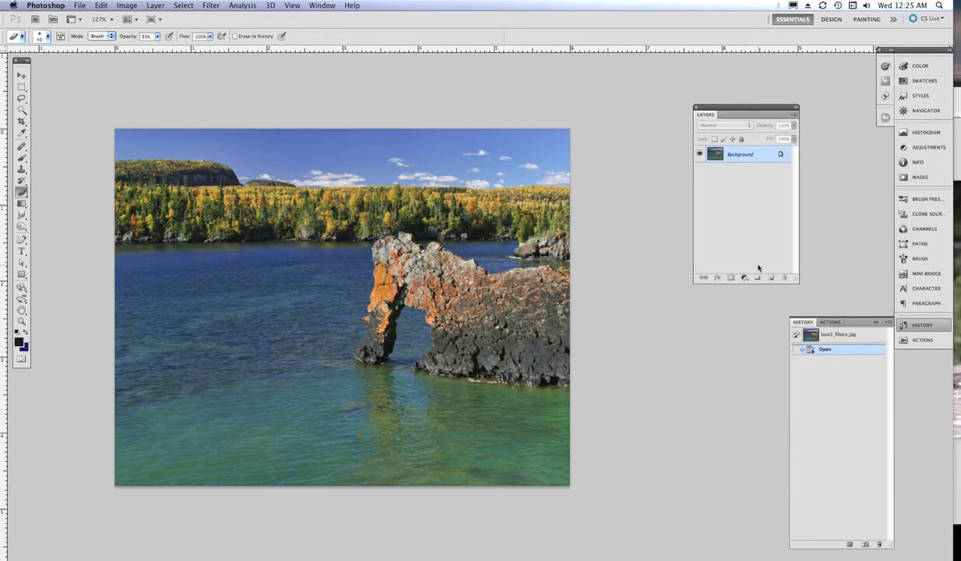
Convert the locked Background into an editable Layer 0.
{"action": "right_click", "coordinate": [736, 154]}
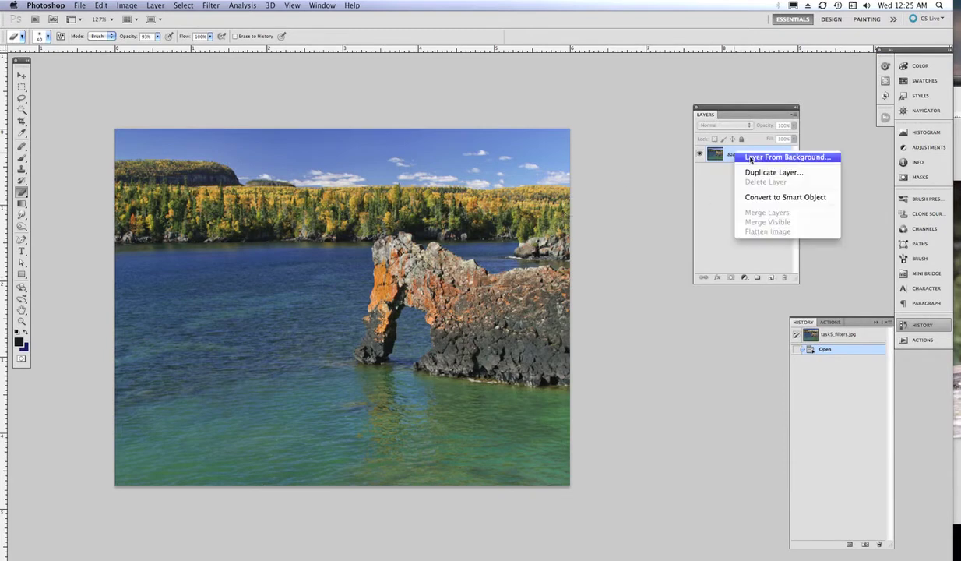
{"action": "left_click", "coordinate": [779, 157]}
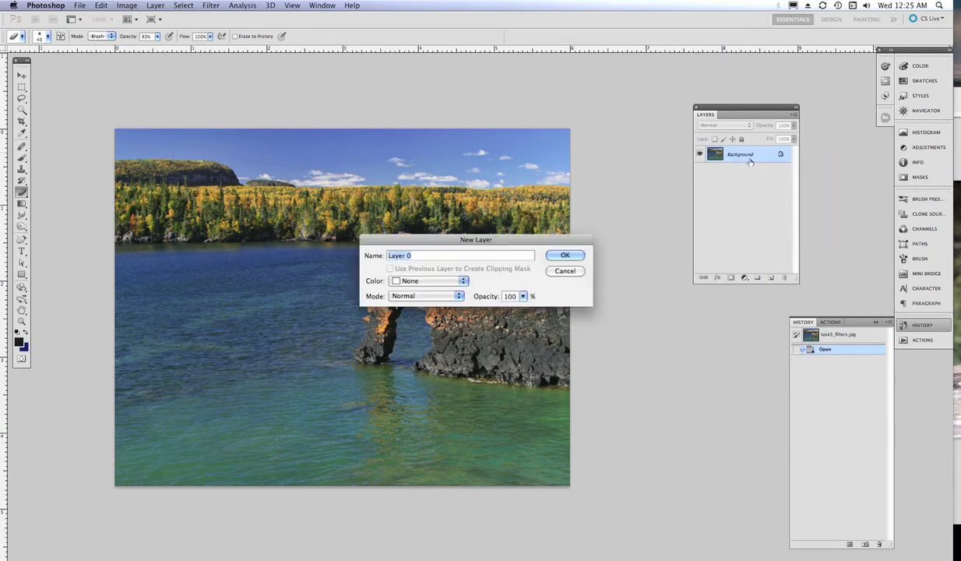
{"action": "left_click", "coordinate": [563, 250]}
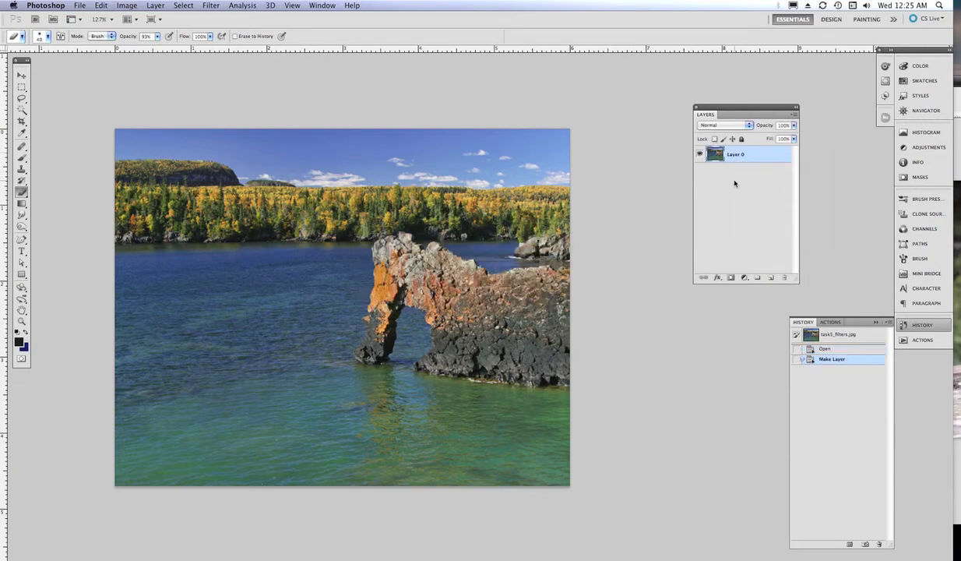
Duplicate Layer 0 as Layer 0 copy.
{"action": "right_click", "coordinate": [745, 159]}
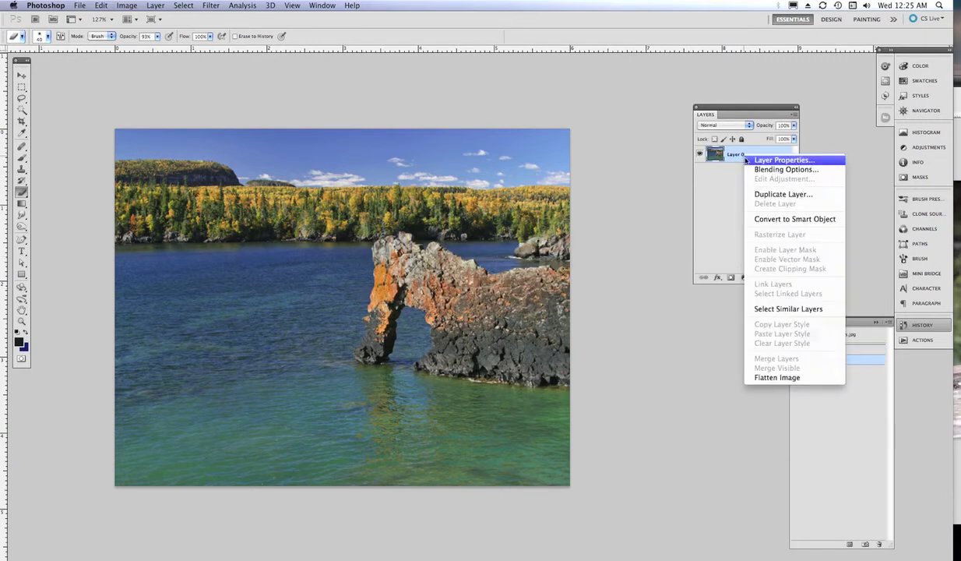
{"action": "left_click", "coordinate": [773, 193]}
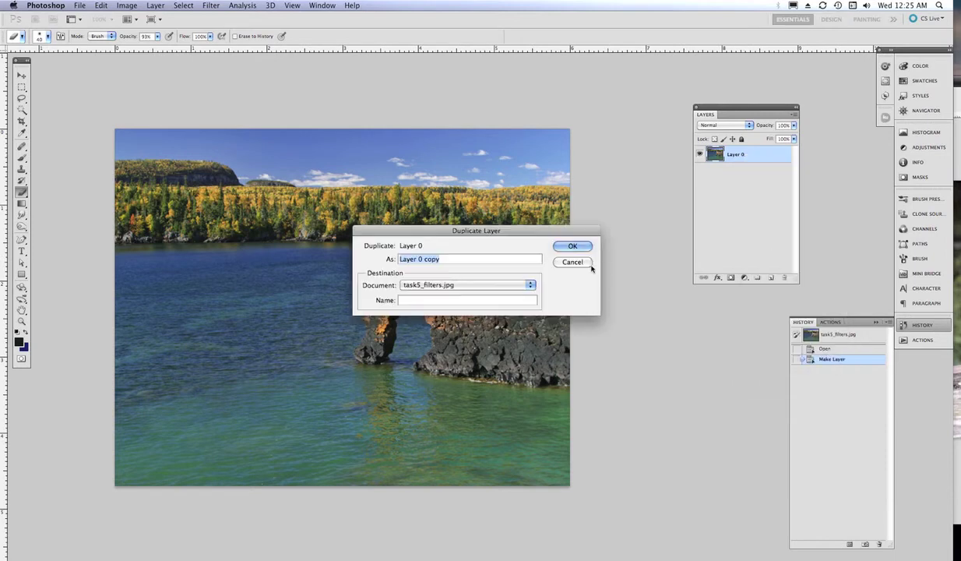
{"action": "left_click", "coordinate": [571, 244]}
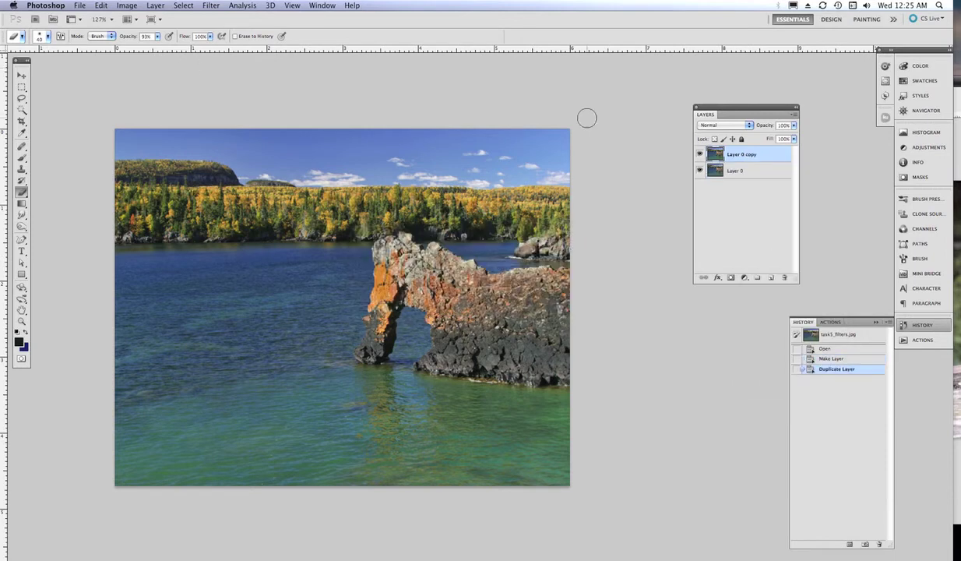
{"action": "left_click", "coordinate": [211, 5]}
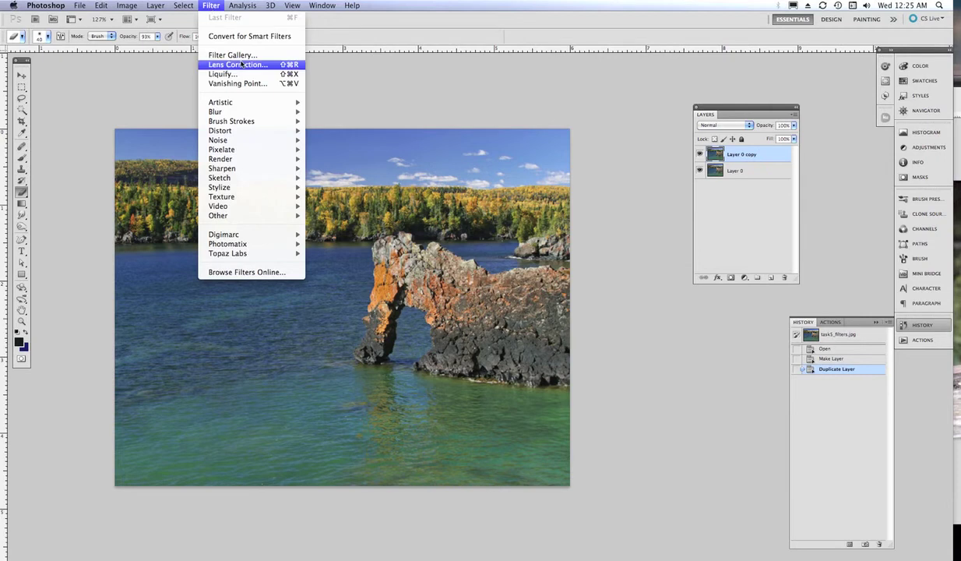
Apply Motion Blur at 63° and 28 pixels to Layer 0 copy, then hide that layer.
{"action": "mouse_move", "coordinate": [237, 145]}
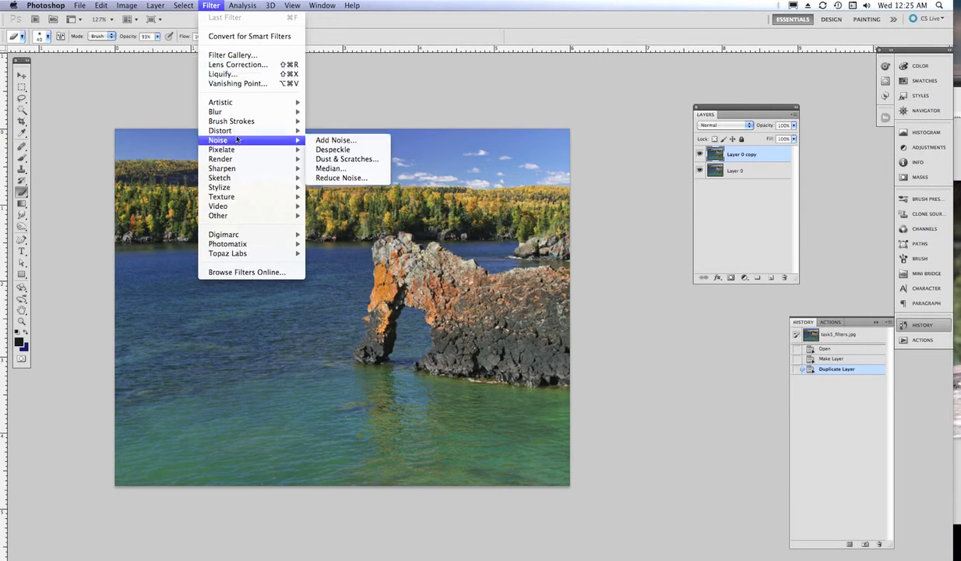
{"action": "mouse_move", "coordinate": [234, 111]}
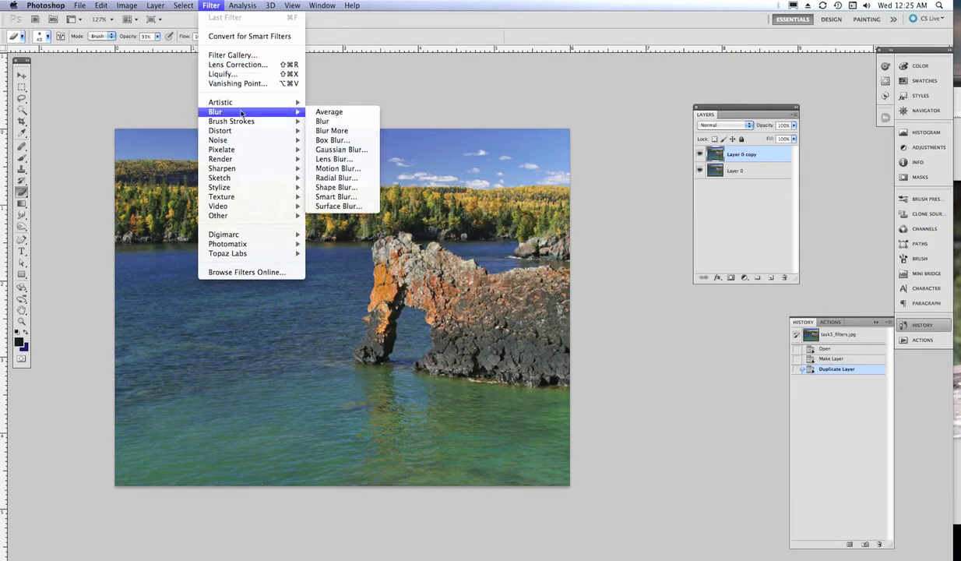
{"action": "left_click", "coordinate": [338, 168]}
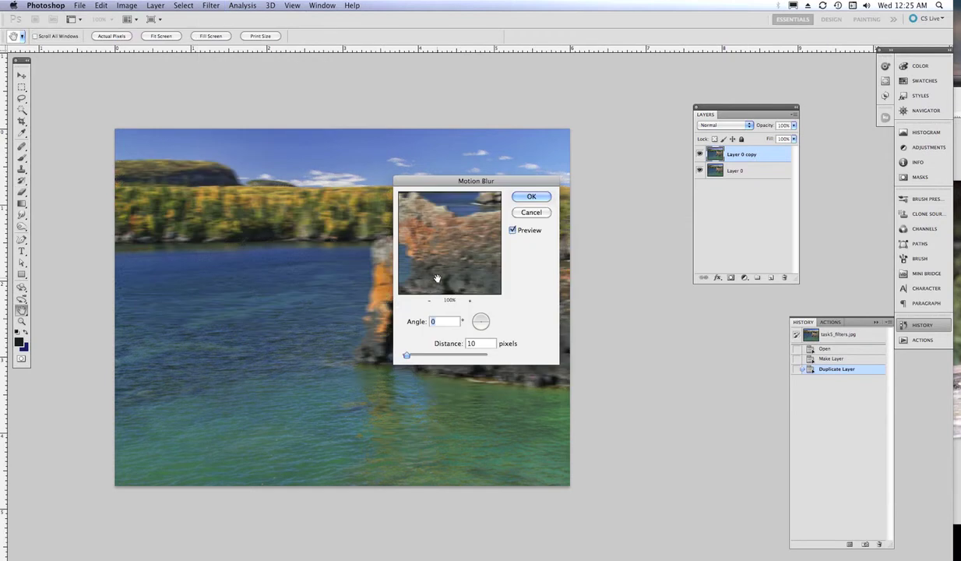
{"action": "left_click", "coordinate": [484, 318]}
{"action": "left_click_drag", "start_coordinate": [489, 320], "coordinate": [487, 313]}
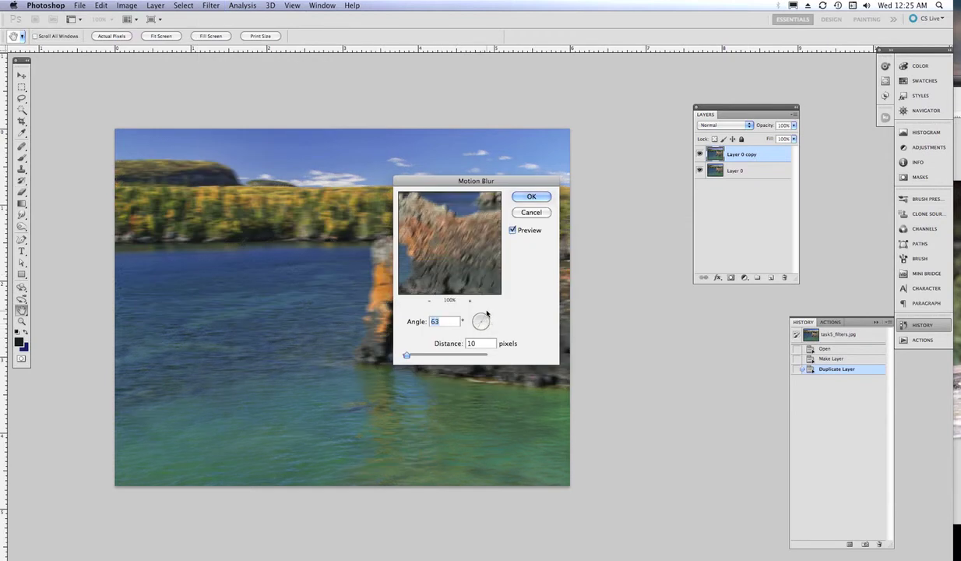
{"action": "left_click_drag", "start_coordinate": [406, 355], "coordinate": [415, 356]}
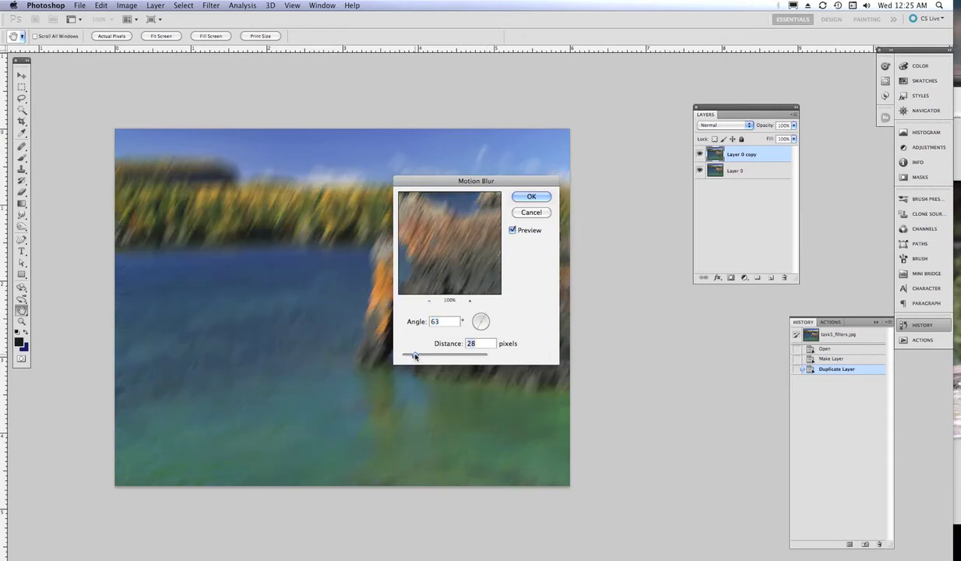
{"action": "left_click", "coordinate": [531, 197]}
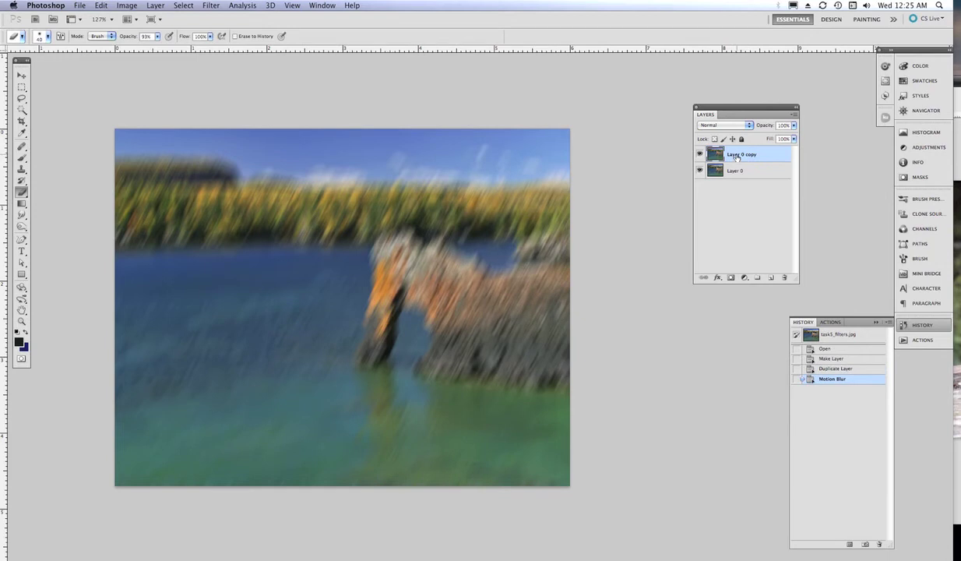
{"action": "left_click", "coordinate": [699, 154]}
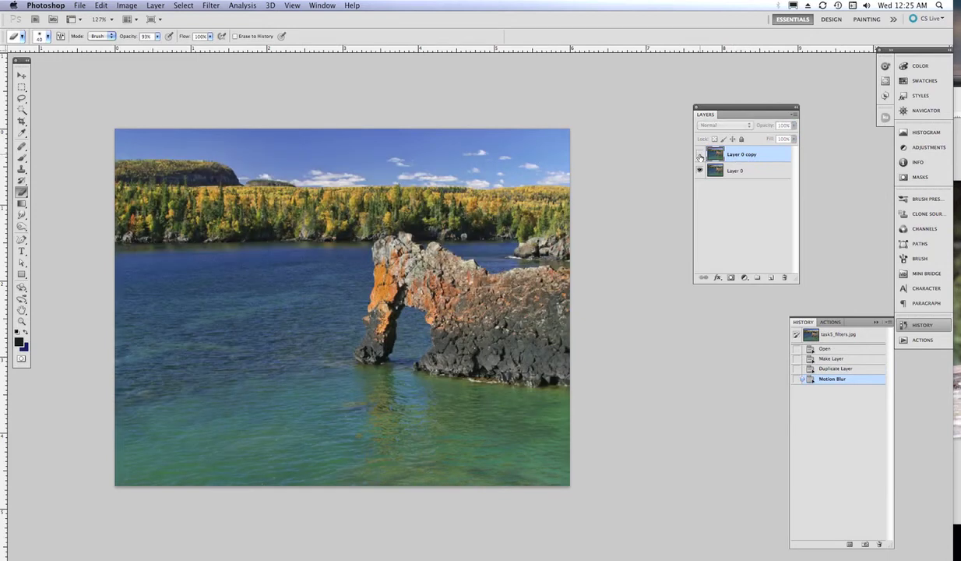
Show the blurred copy again and erase blur from the arch with an enlarged eraser.
{"action": "left_click", "coordinate": [700, 154]}
{"action": "left_click", "coordinate": [699, 154]}
{"action": "left_click", "coordinate": [699, 154]}
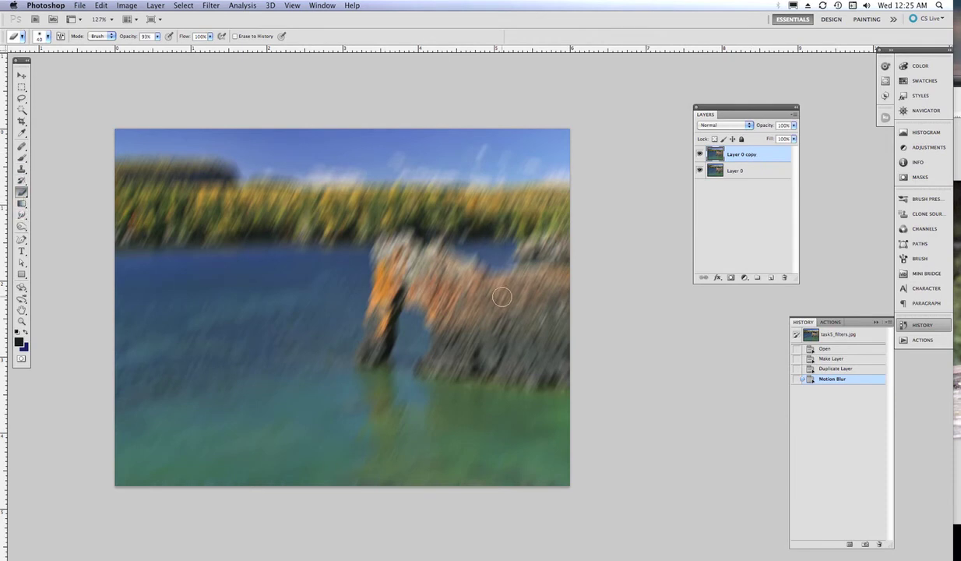
{"action": "key", "text": "bracketright"}
{"action": "left_click_drag", "start_coordinate": [526, 305], "coordinate": [506, 309]}
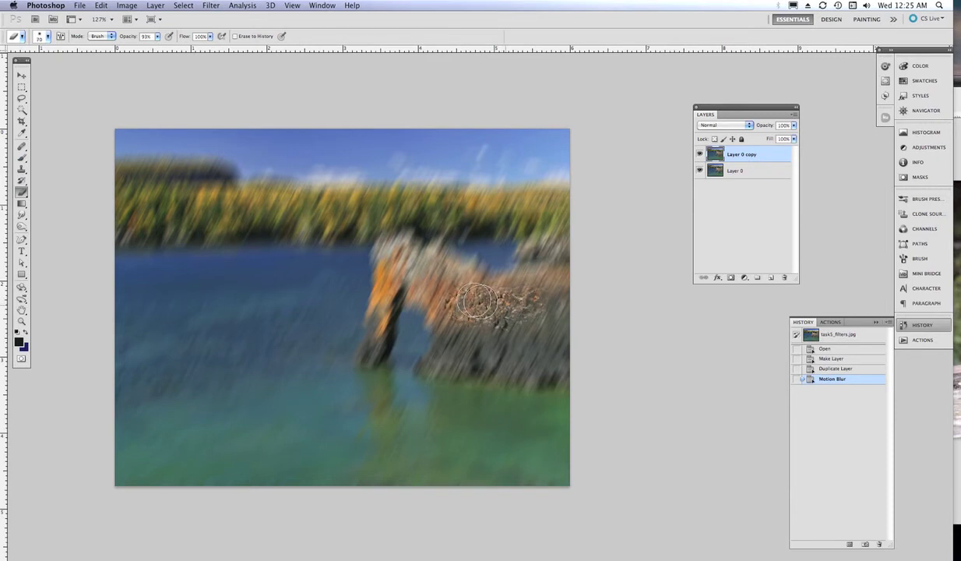
{"action": "mouse_move", "coordinate": [477, 301]}
{"action": "left_mouse_down"}
{"action": "mouse_move", "coordinate": [411, 261]}
{"action": "mouse_move", "coordinate": [394, 285]}
{"action": "mouse_move", "coordinate": [430, 293]}
{"action": "mouse_move", "coordinate": [471, 341]}
{"action": "mouse_move", "coordinate": [536, 344]}
{"action": "mouse_move", "coordinate": [543, 320]}
{"action": "mouse_move", "coordinate": [548, 328]}
{"action": "mouse_move", "coordinate": [487, 313]}
{"action": "mouse_move", "coordinate": [397, 251]}
{"action": "mouse_move", "coordinate": [377, 331]}
{"action": "mouse_move", "coordinate": [385, 308]}
{"action": "left_mouse_up"}
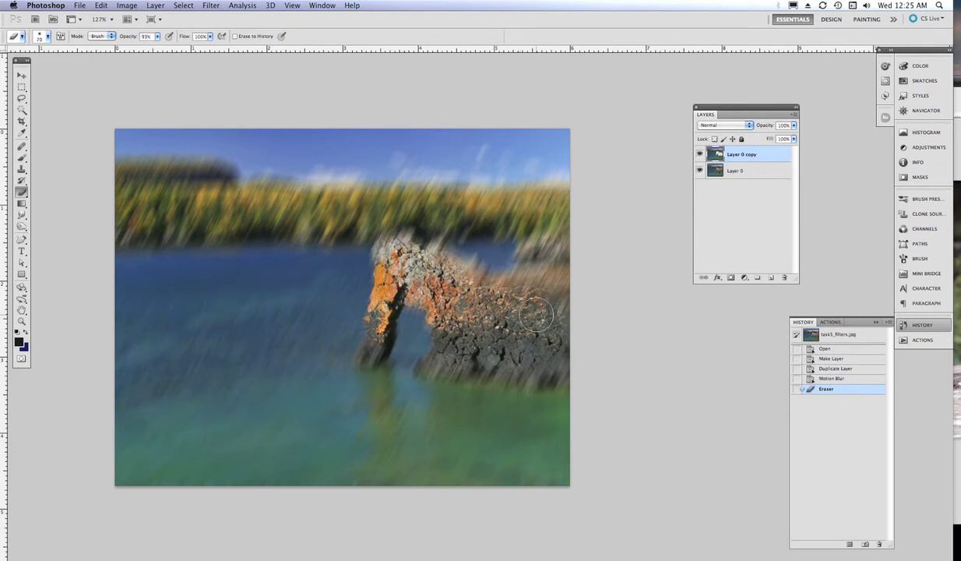
Set eraser hardness to 0% and erase blur over the arch's right hump and leg.
{"action": "left_click", "coordinate": [47, 37]}
{"action": "mouse_move", "coordinate": [17, 84]}
{"action": "left_mouse_down"}
{"action": "mouse_move", "coordinate": [36, 83]}
{"action": "mouse_move", "coordinate": [13, 87]}
{"action": "left_mouse_up"}
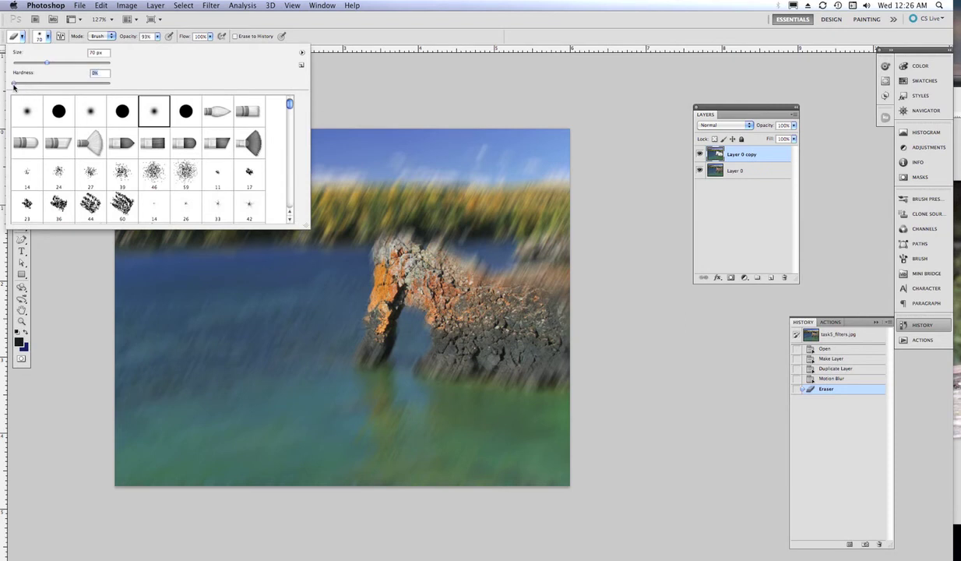
{"action": "left_click", "coordinate": [495, 325]}
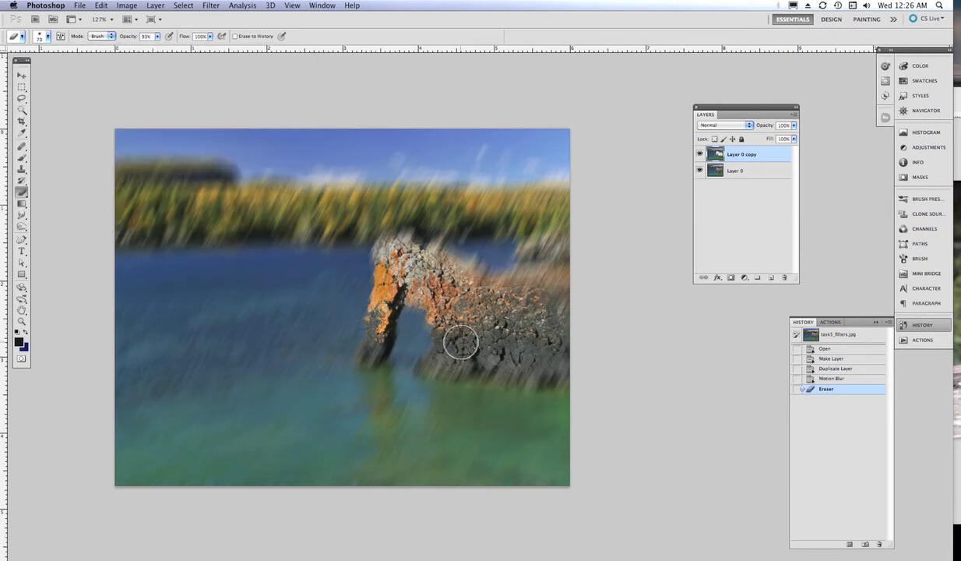
{"action": "mouse_move", "coordinate": [464, 350]}
{"action": "left_mouse_down"}
{"action": "mouse_move", "coordinate": [528, 314]}
{"action": "mouse_move", "coordinate": [541, 290]}
{"action": "mouse_move", "coordinate": [495, 291]}
{"action": "mouse_move", "coordinate": [395, 255]}
{"action": "mouse_move", "coordinate": [361, 341]}
{"action": "left_mouse_up"}
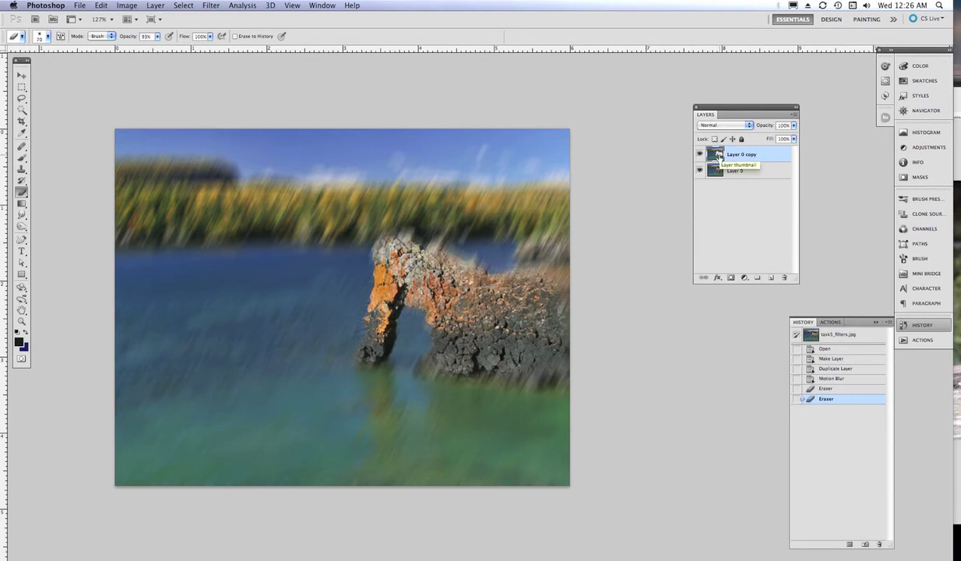
Toggle layer visibility to check the result, then delete the blurred Layer 0 copy.
{"action": "left_click", "coordinate": [699, 171]}
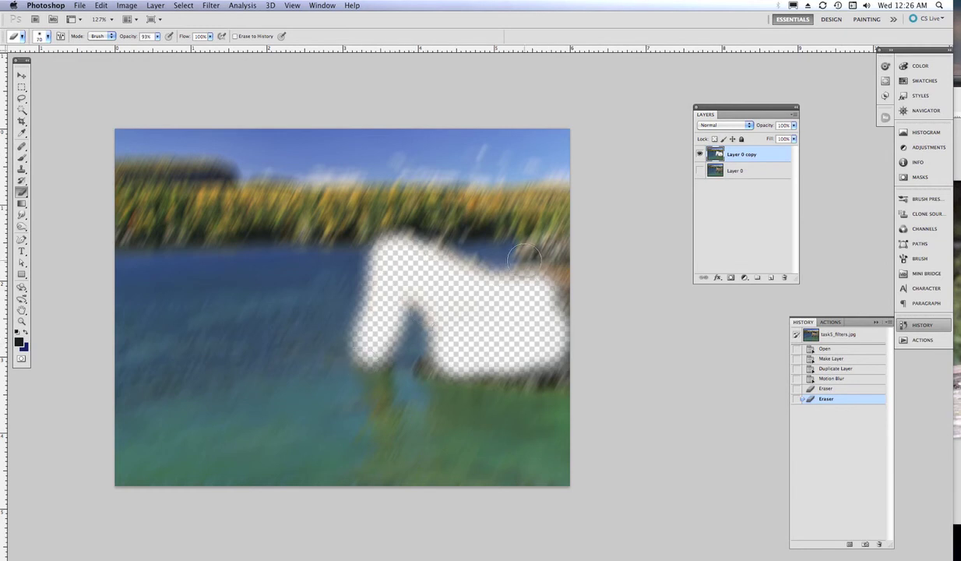
{"action": "left_click", "coordinate": [699, 171]}
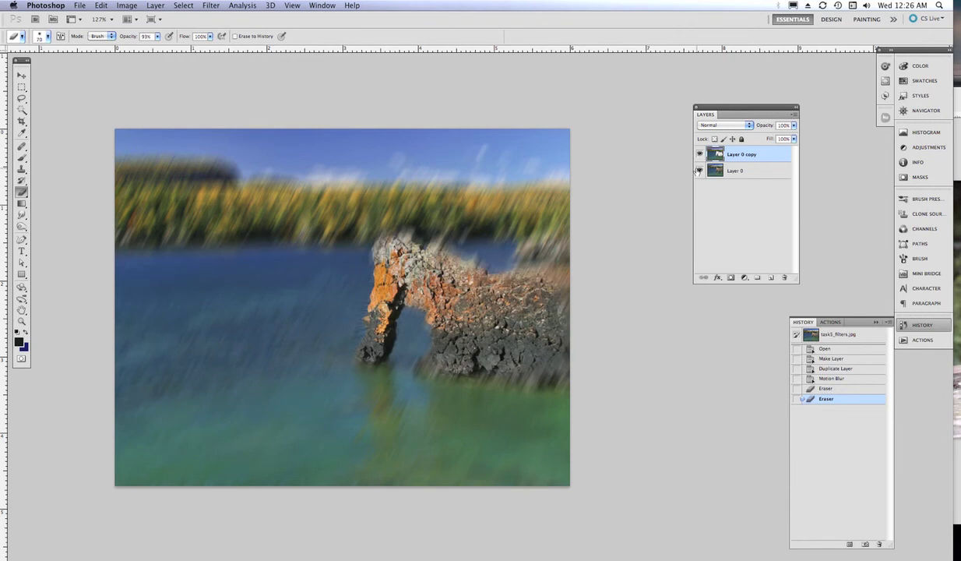
{"action": "left_click", "coordinate": [700, 154]}
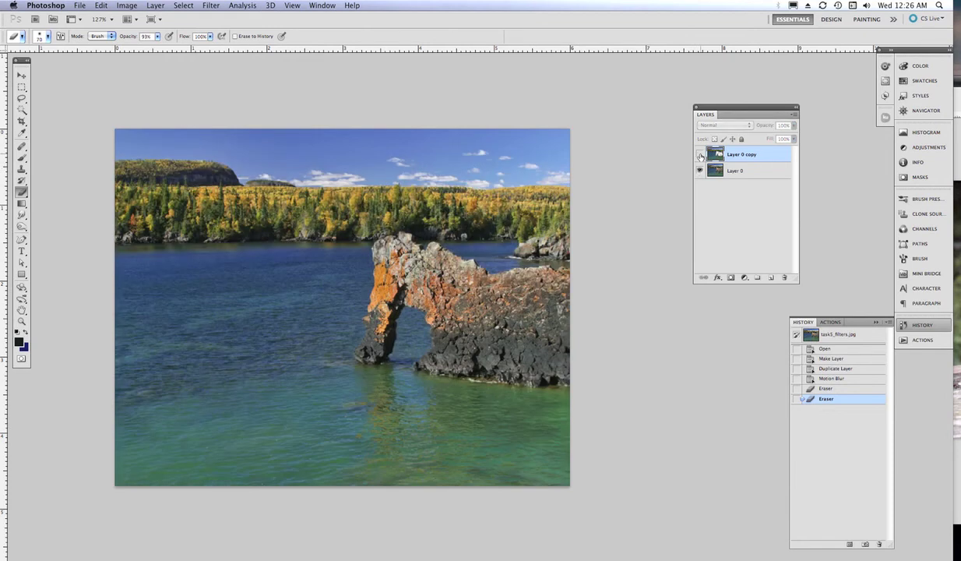
{"action": "left_click_drag", "start_coordinate": [715, 155], "coordinate": [785, 276]}
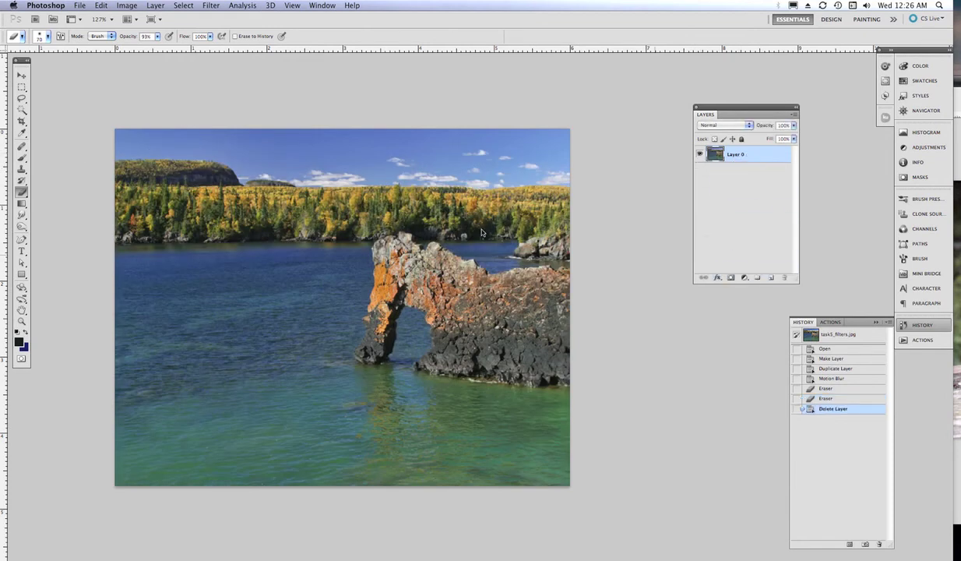
{"action": "left_click", "coordinate": [21, 86]}
Marquee a central rectangle over the lake and arch, preview Brightness 87, cancel it, and nudge left.
{"action": "left_click_drag", "start_coordinate": [413, 324], "coordinate": [489, 391]}
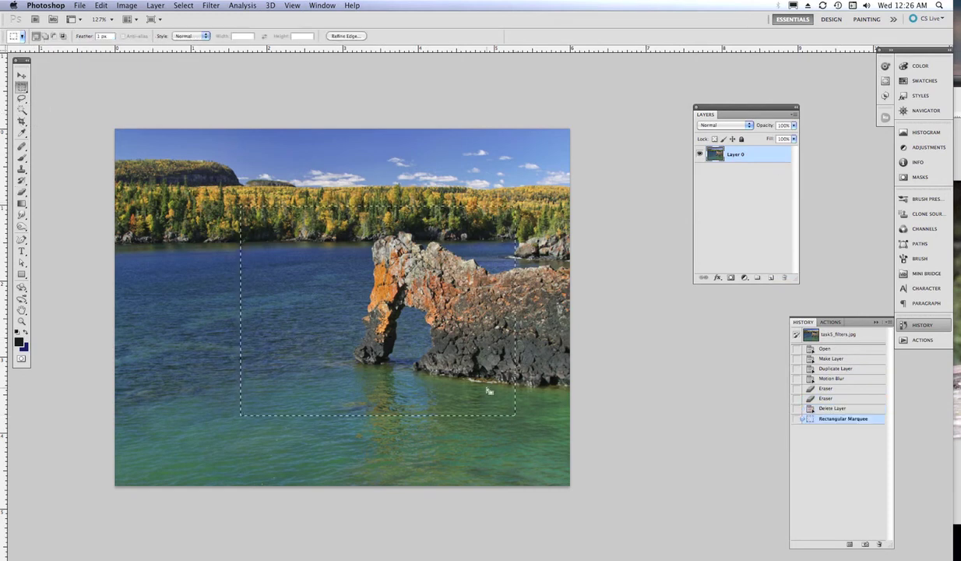
{"action": "left_click", "coordinate": [126, 5]}
{"action": "mouse_move", "coordinate": [145, 35]}
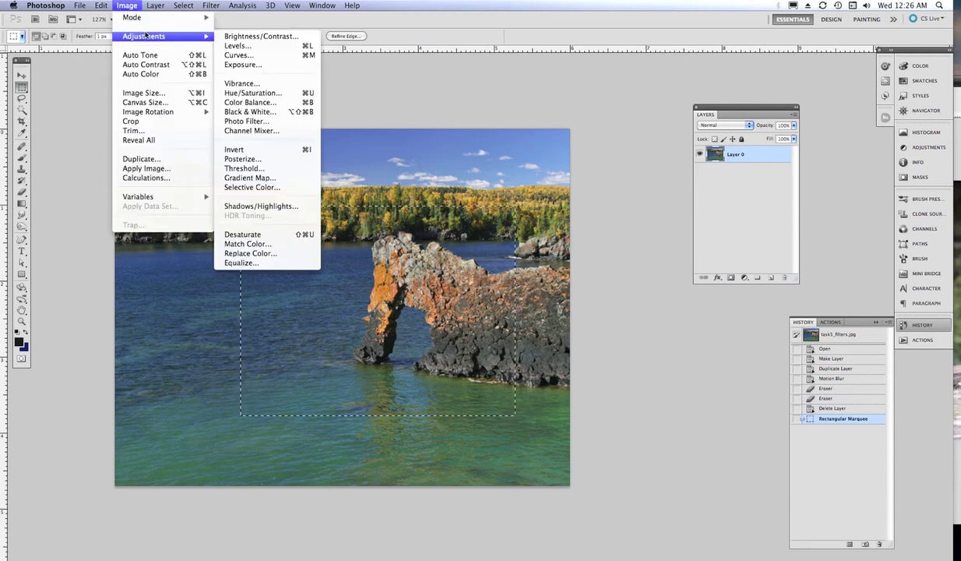
{"action": "left_click", "coordinate": [226, 36]}
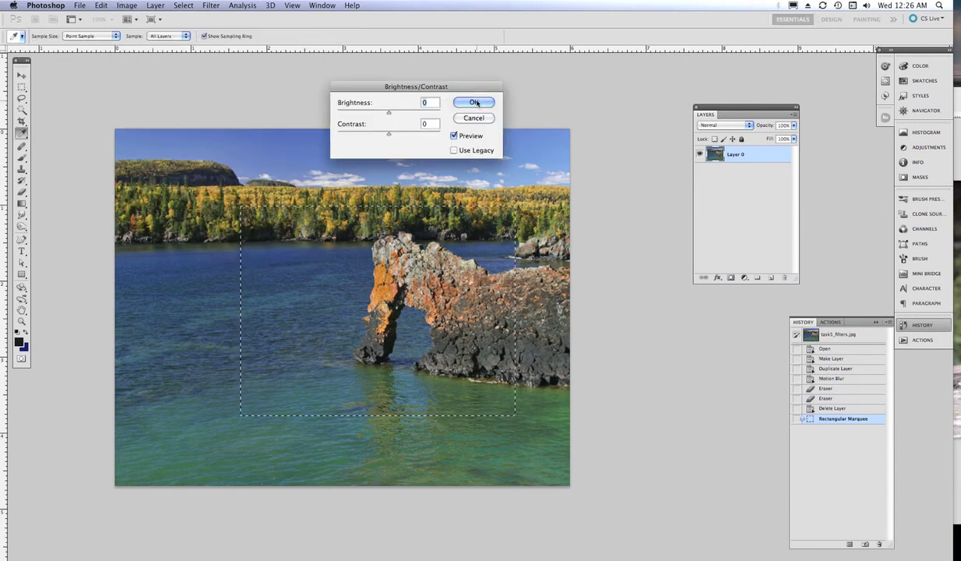
{"action": "left_click_drag", "start_coordinate": [389, 111], "coordinate": [418, 114]}
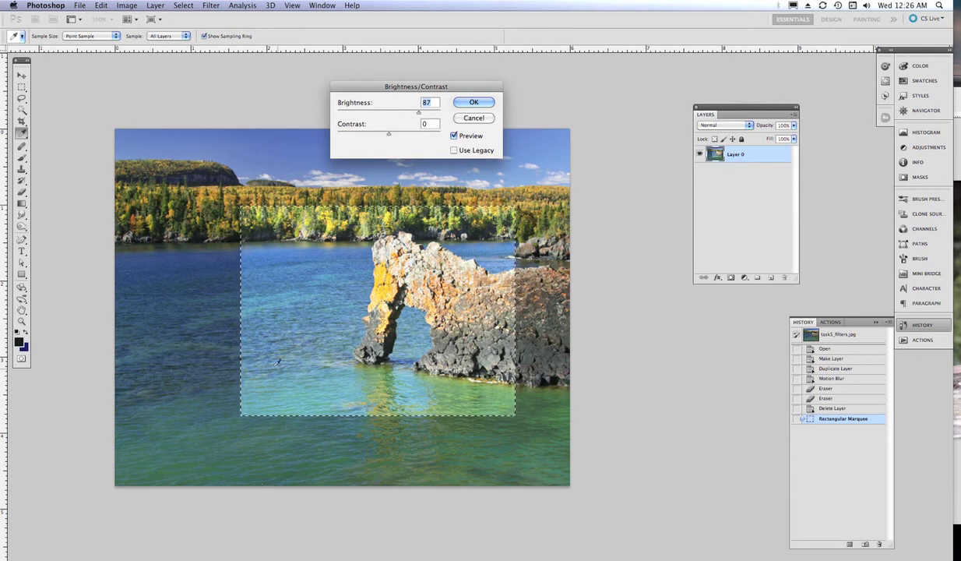
{"action": "left_click", "coordinate": [471, 117]}
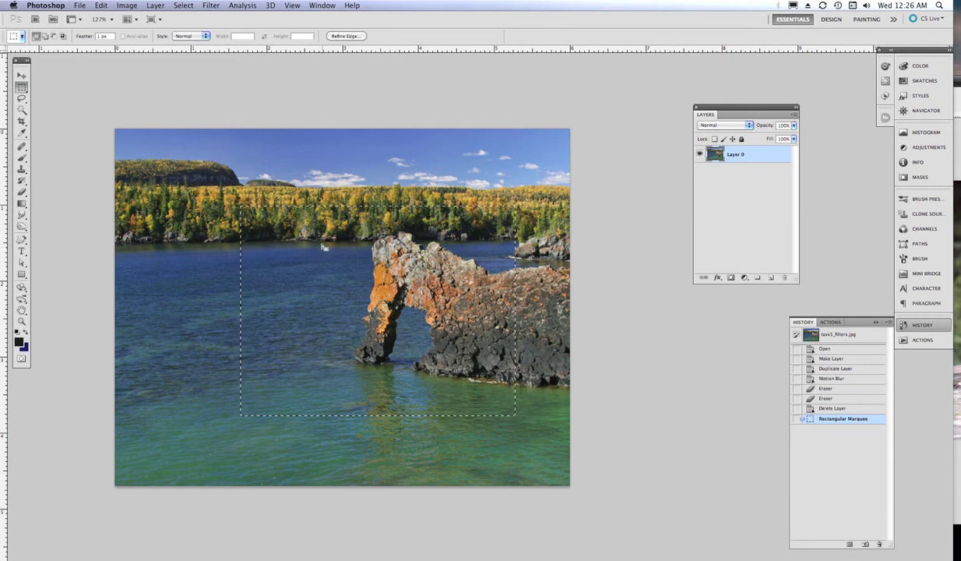
{"action": "key", "text": "Left"}
{"action": "key", "text": "Left"}
{"action": "key", "text": "Left"}
{"action": "key", "text": "Left"}
{"action": "key", "text": "Left"}
{"action": "key", "text": "Left"}
{"action": "key", "text": "Left"}
{"action": "key", "text": "Left"}
{"action": "key", "text": "Left"}
{"action": "key", "text": "Left"}
{"action": "key", "text": "Left"}
{"action": "key", "text": "Left"}
{"action": "key", "text": "Left"}
{"action": "key", "text": "Left"}
{"action": "key", "text": "Left"}
{"action": "key", "text": "Left"}
Nudge the rectangle up, invert the selection to the border, and open Distort > Ocean Ripple.
{"action": "key", "text": "Up"}
{"action": "key", "text": "Up"}
{"action": "key", "text": "Up"}
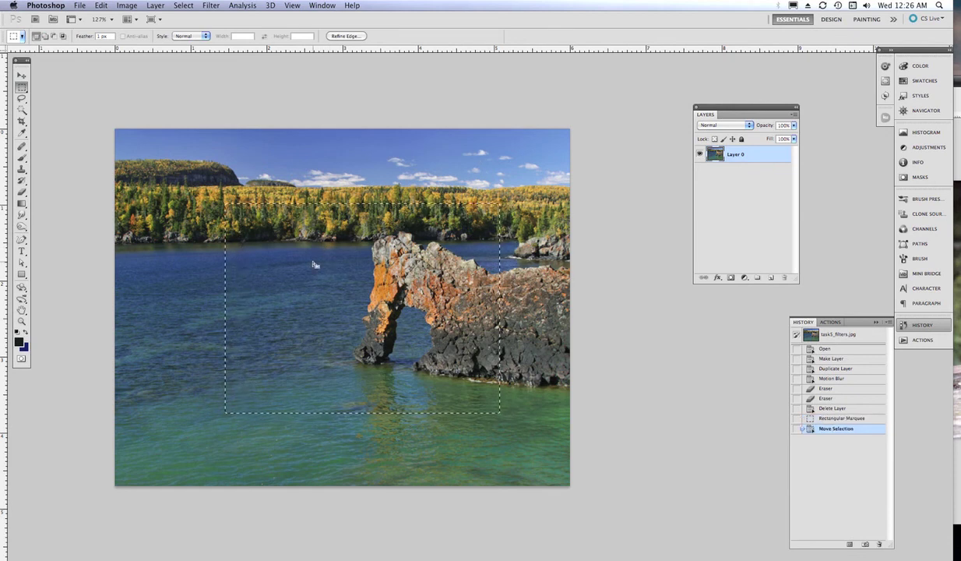
{"action": "key", "text": "super+shift+i"}
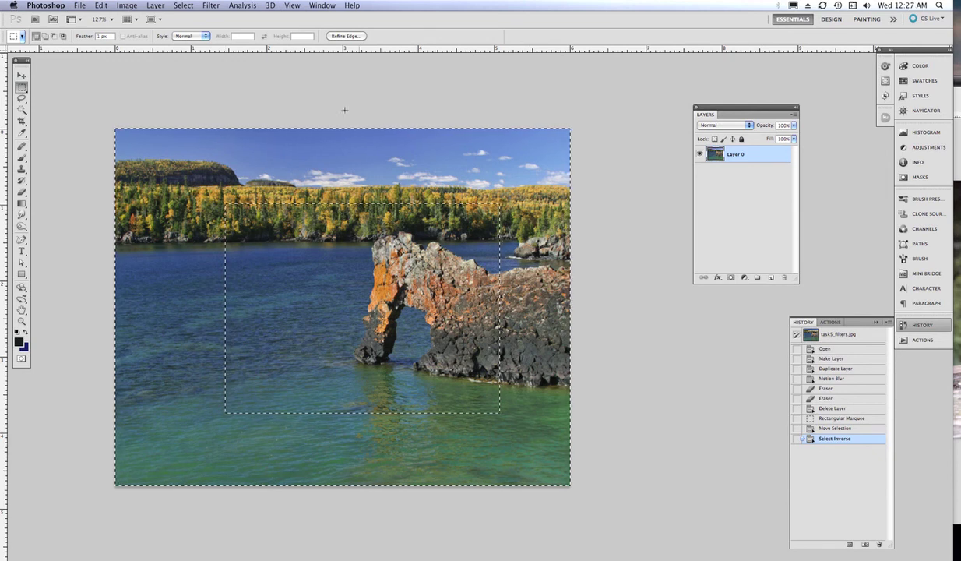
{"action": "left_click", "coordinate": [156, 7]}
{"action": "mouse_move", "coordinate": [211, 5]}
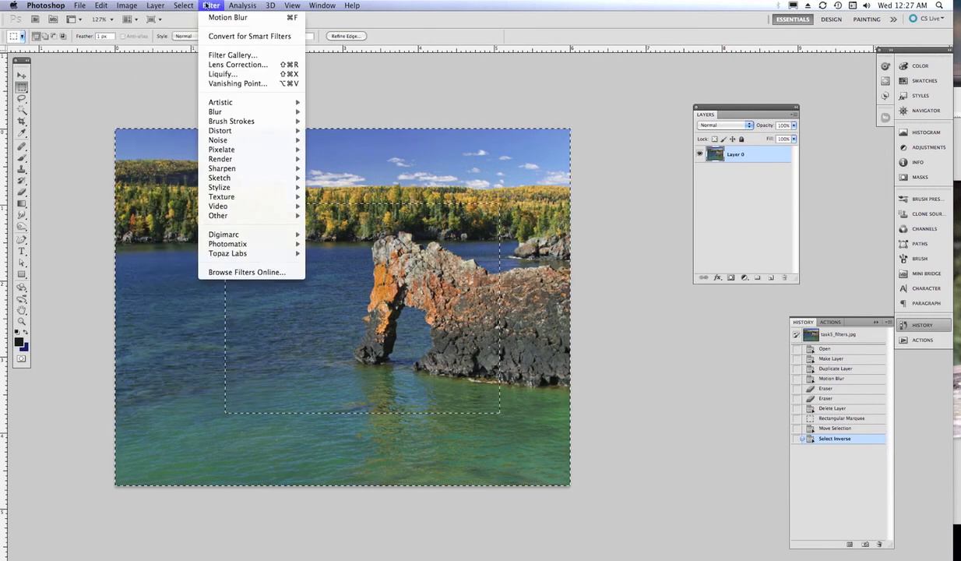
{"action": "mouse_move", "coordinate": [226, 132]}
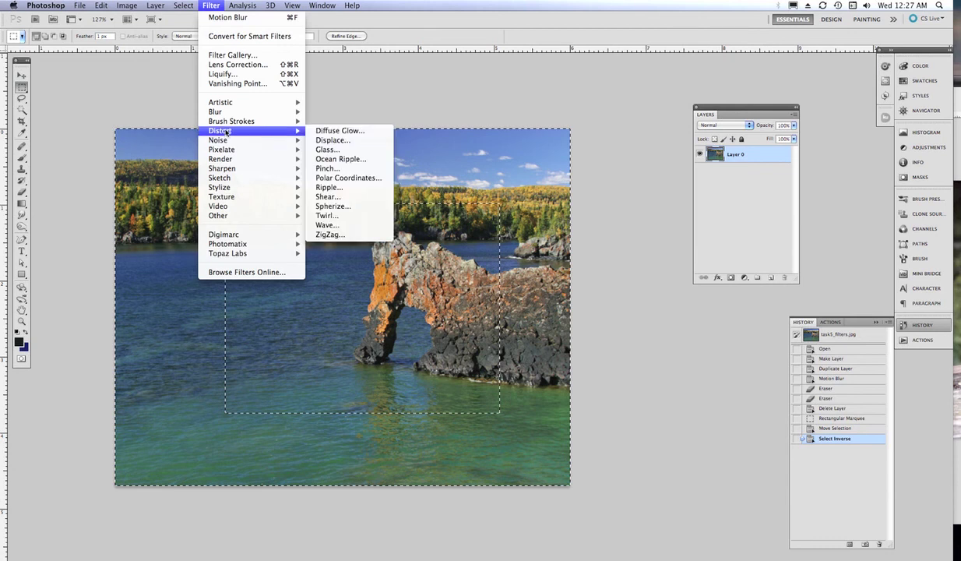
{"action": "left_click", "coordinate": [340, 159]}
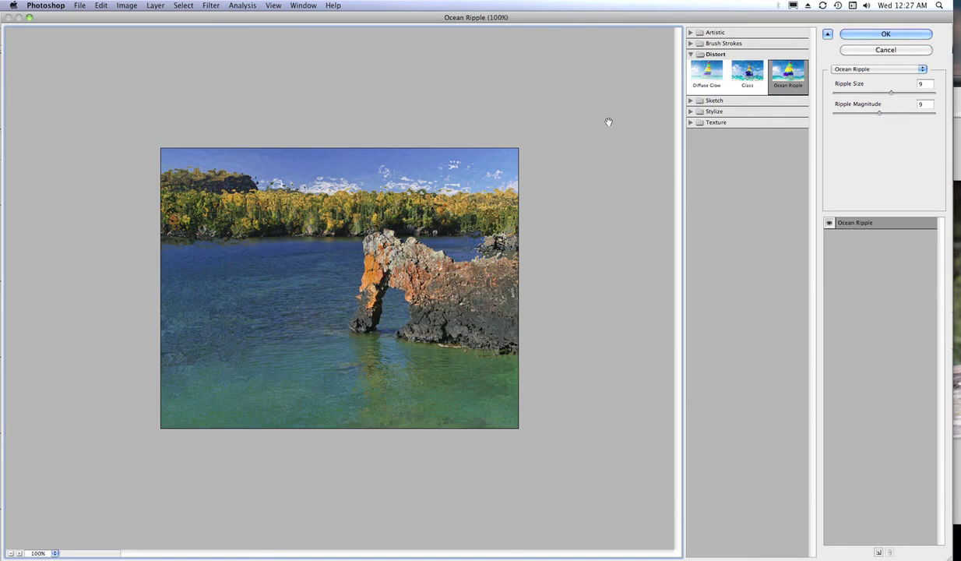
Switch from Ocean Ripple to Glass with Distortion 8, Smoothness 5, Frosted texture at 127% scaling, and apply it.
{"action": "left_click_drag", "start_coordinate": [891, 92], "coordinate": [909, 114]}
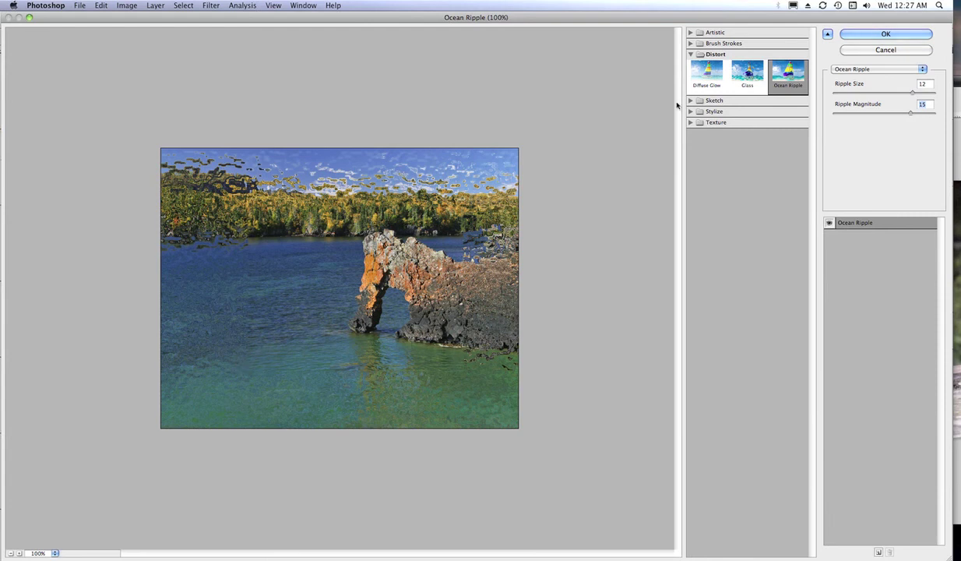
{"action": "left_click", "coordinate": [743, 74]}
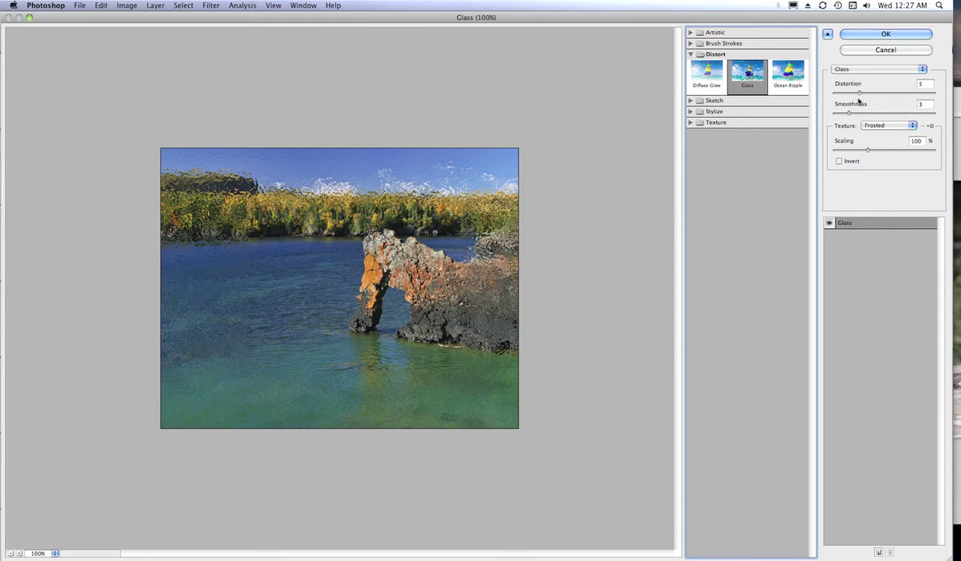
{"action": "left_click_drag", "start_coordinate": [859, 93], "coordinate": [864, 115]}
{"action": "left_click_drag", "start_coordinate": [868, 150], "coordinate": [885, 149]}
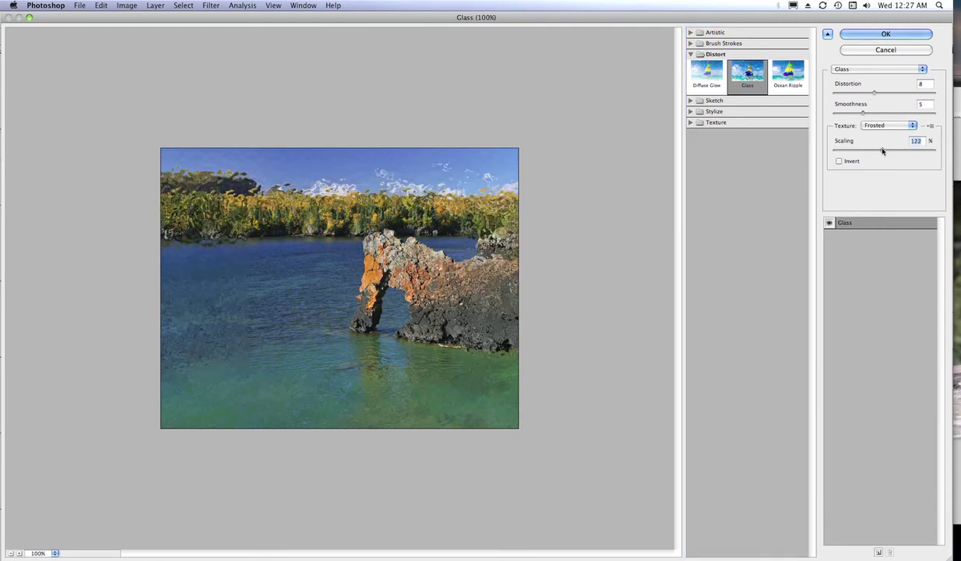
{"action": "left_click", "coordinate": [885, 34]}
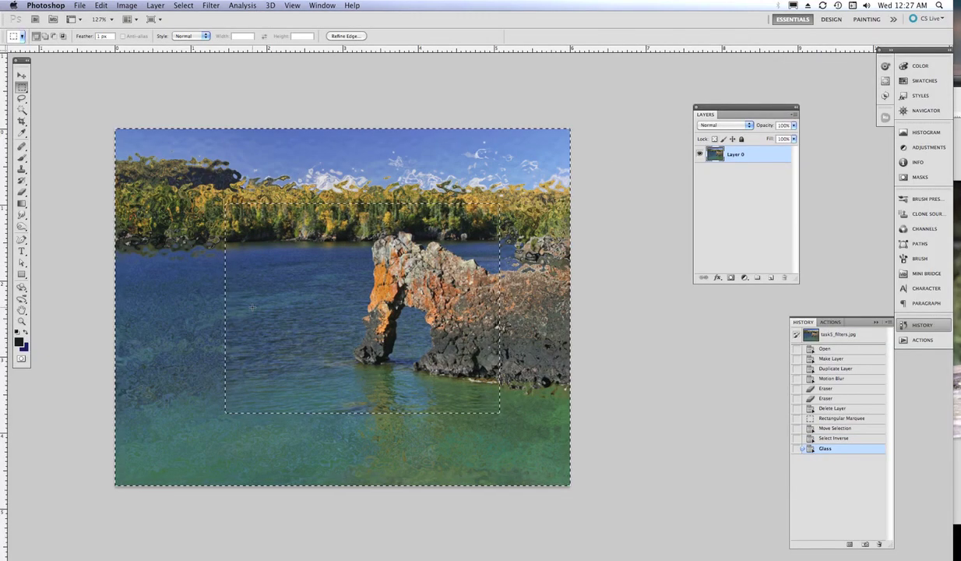
Deselect with Cmd+D, leaving the frosted Glass border around the undistorted centre.
{"action": "key", "text": "super+d"}
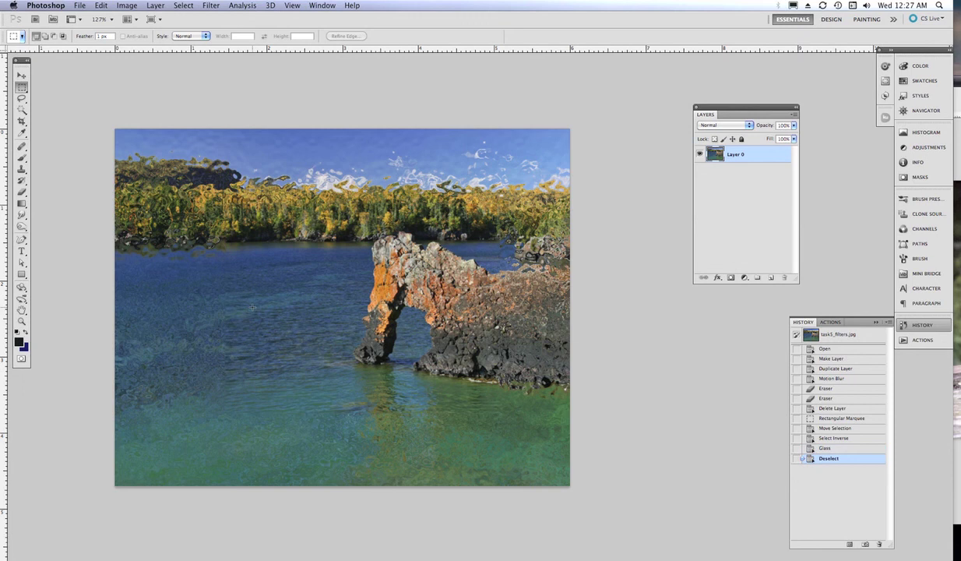